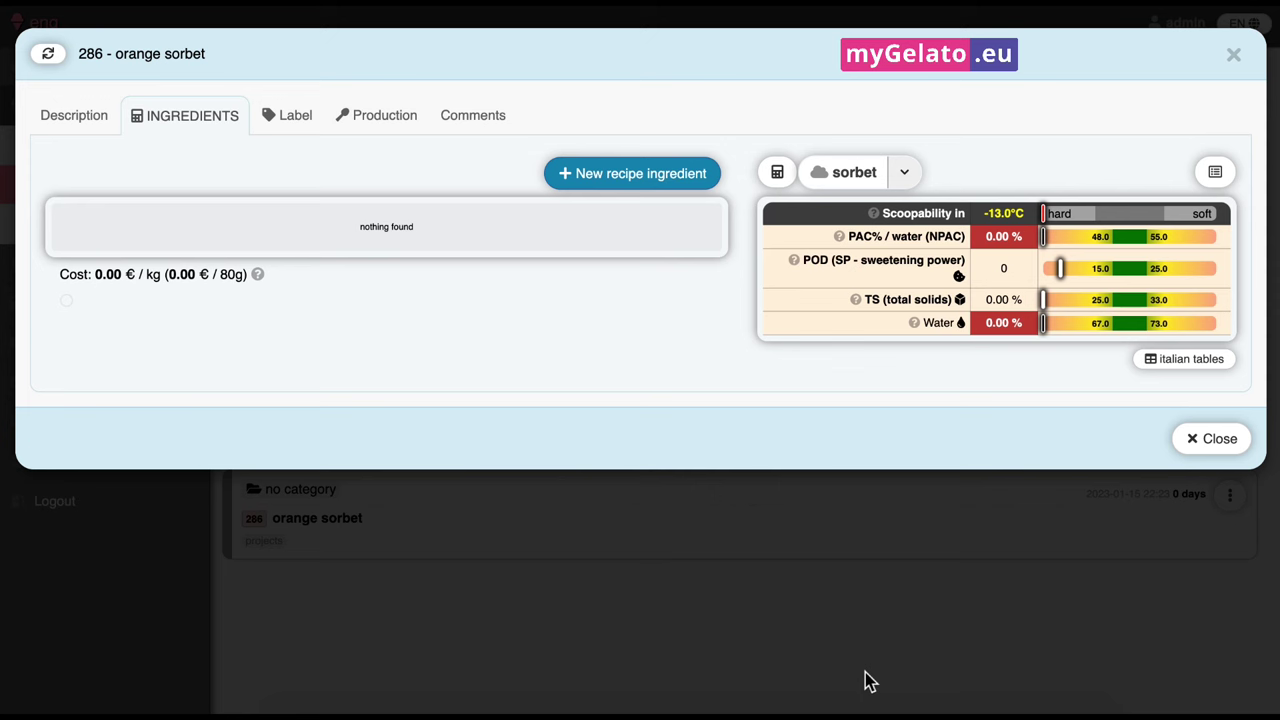
Step: Begin a new ingredient by searching 'orang' and selecting oranges
left_click(632, 173)
left_click(563, 131)
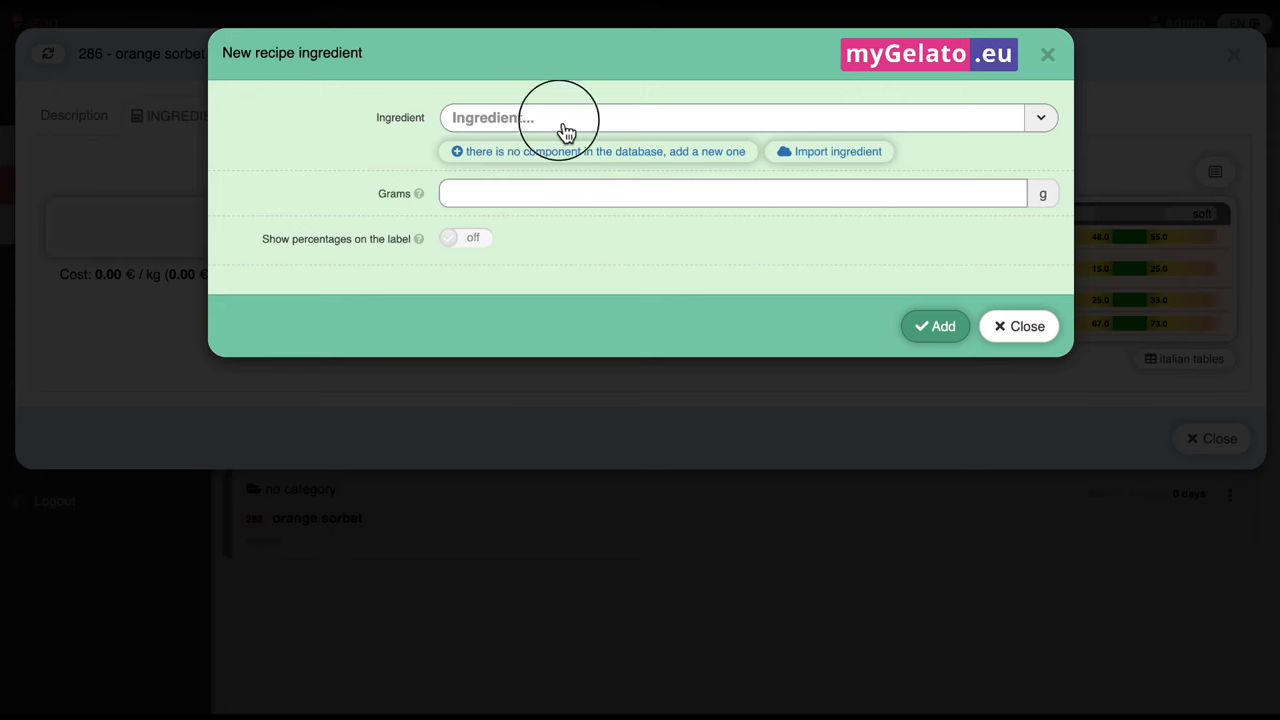
type("orang")
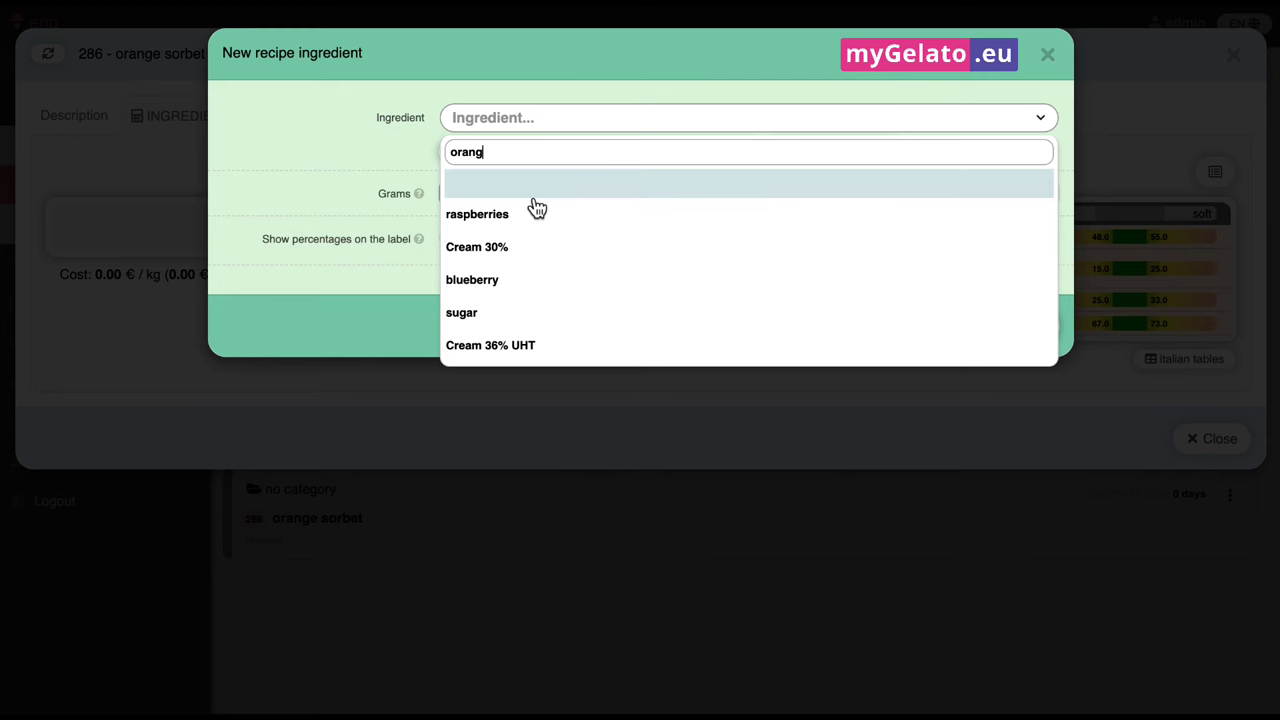
left_click(531, 215)
left_click(537, 163)
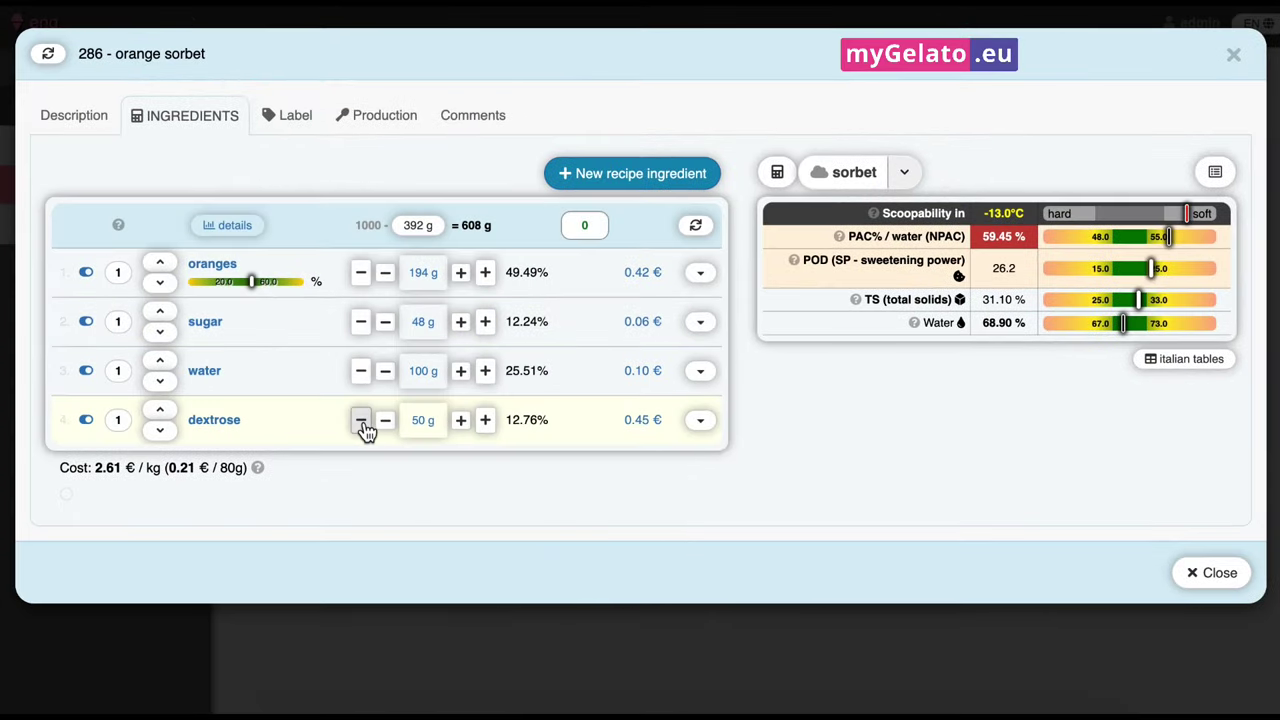
Step: Step dextrose down through 41 g to 37 g
left_click(361, 420)
left_click(361, 420)
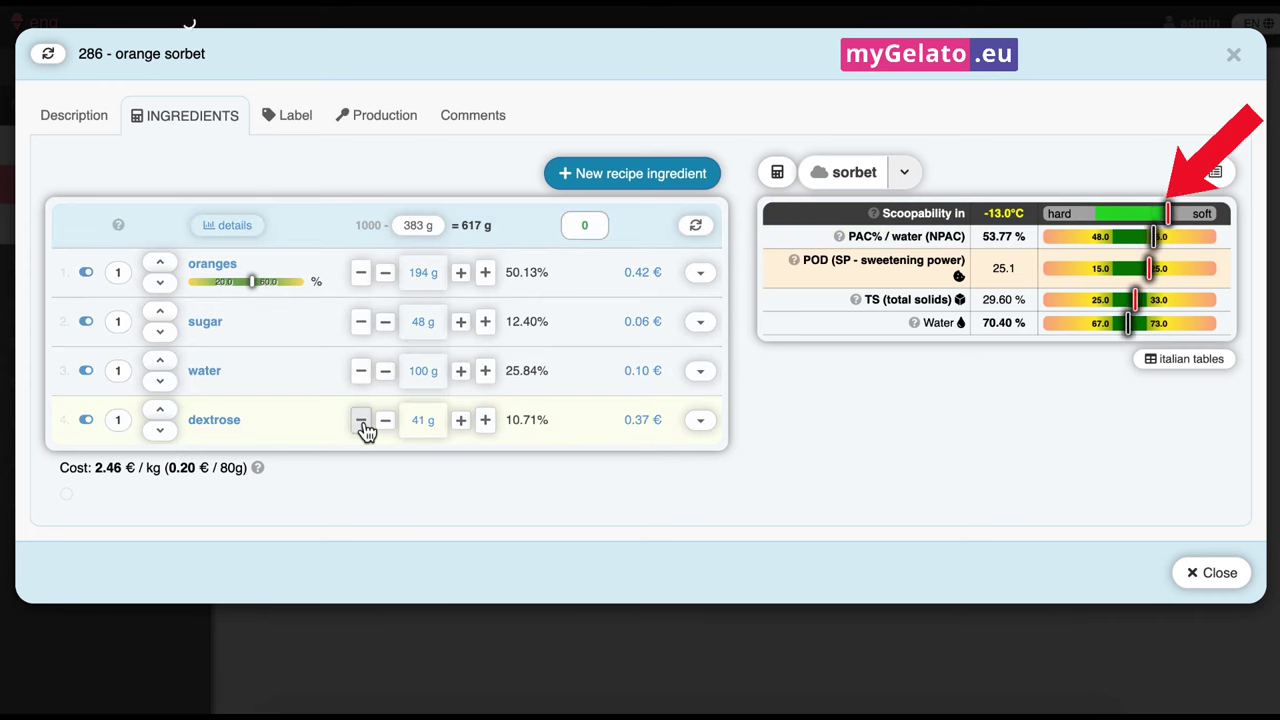
left_click(361, 420)
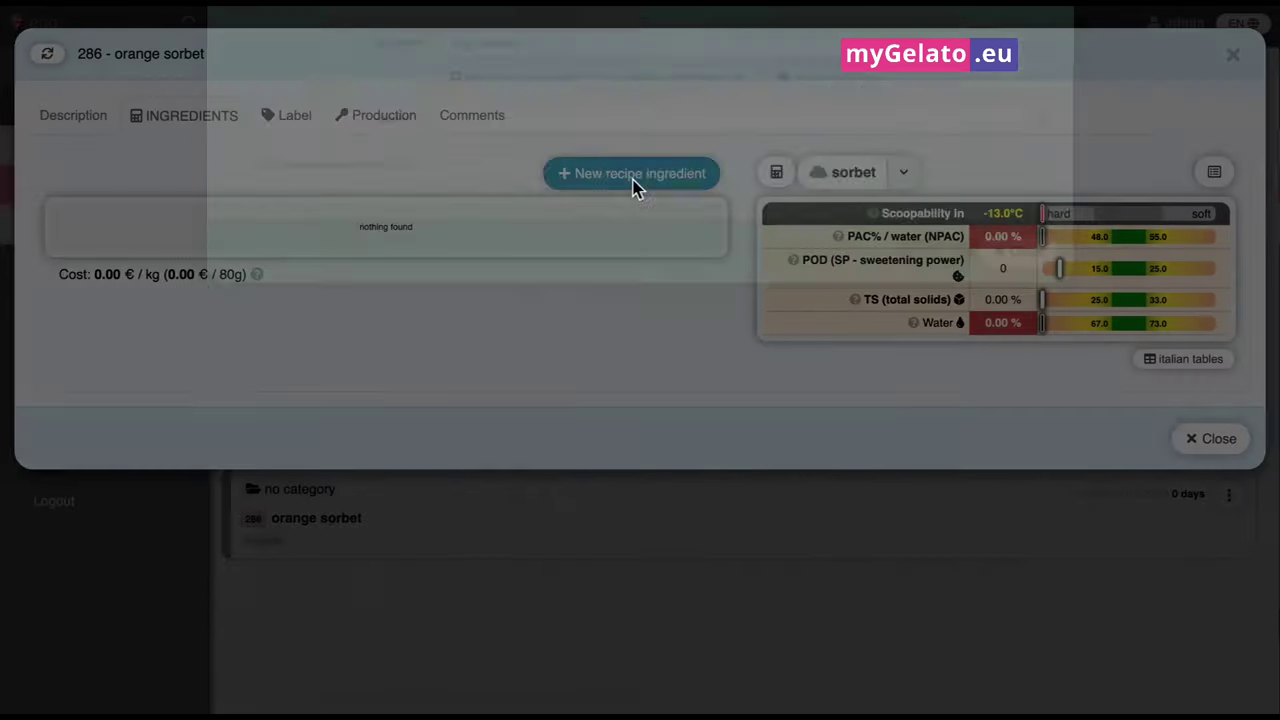
Step: Add oranges (searched as 'orang') at 194 g as the first ingredient
left_click(632, 176)
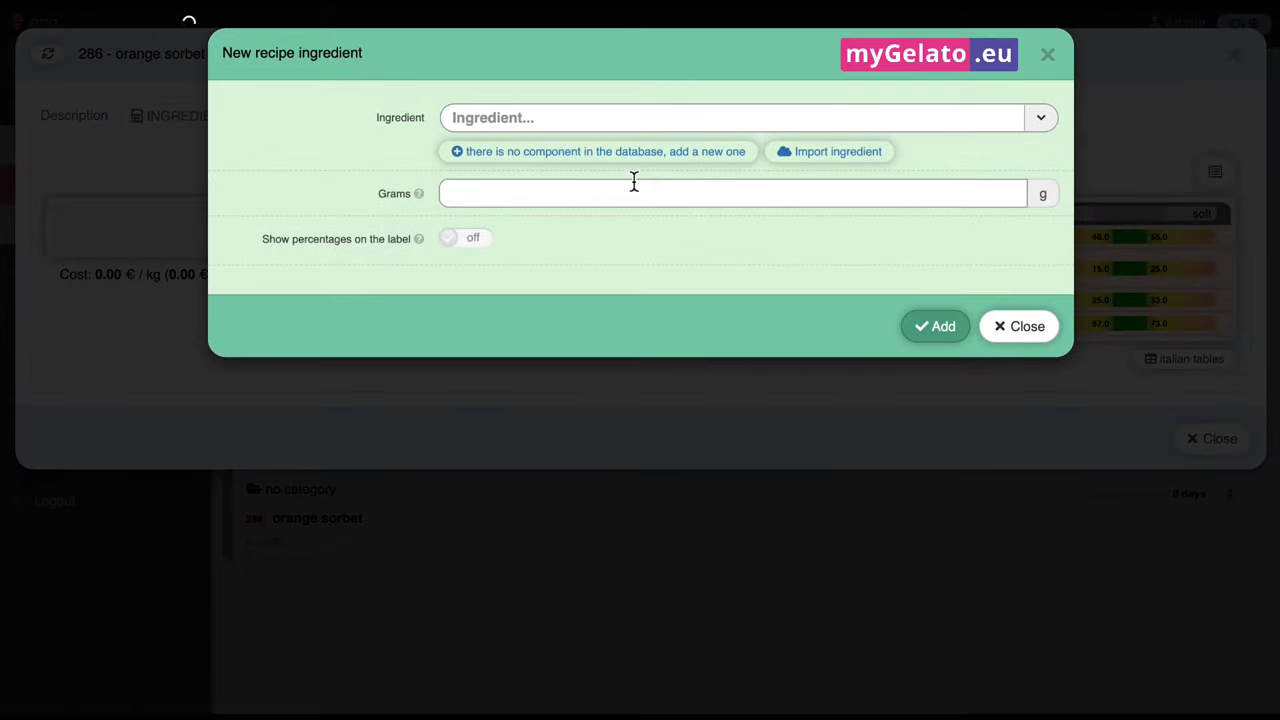
left_click(565, 132)
type("orang")
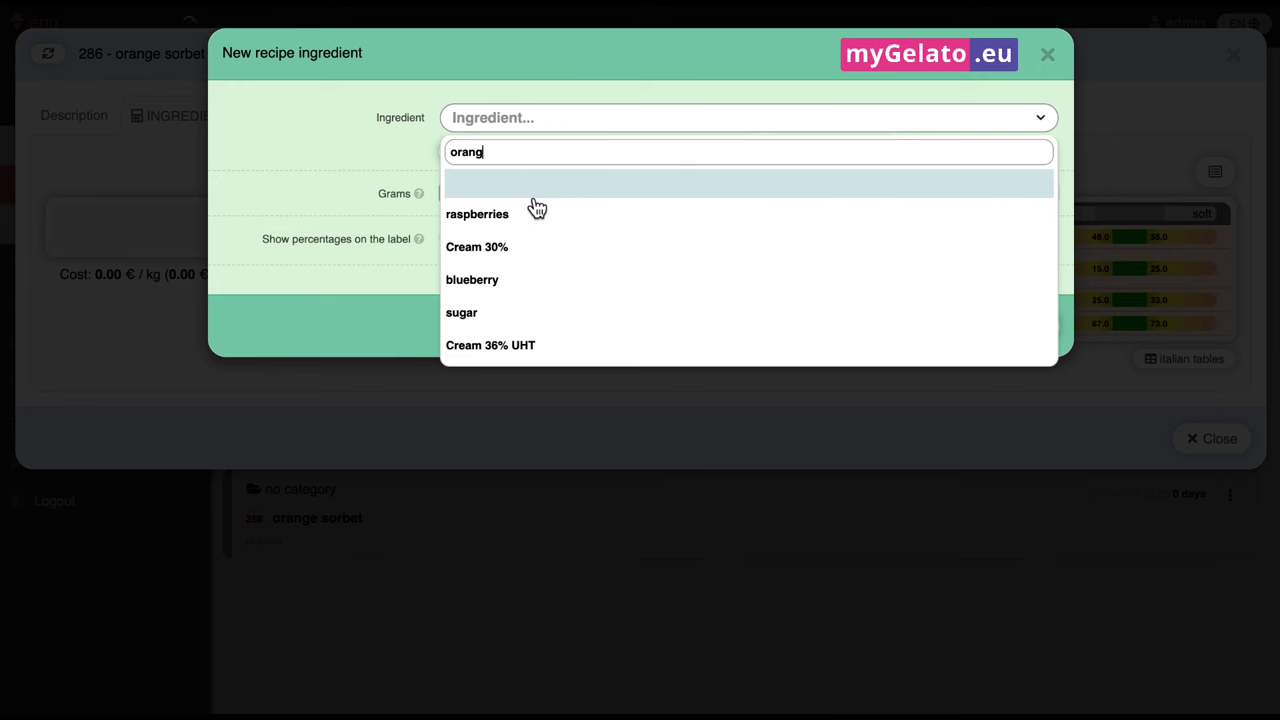
left_click(531, 213)
left_click(536, 162)
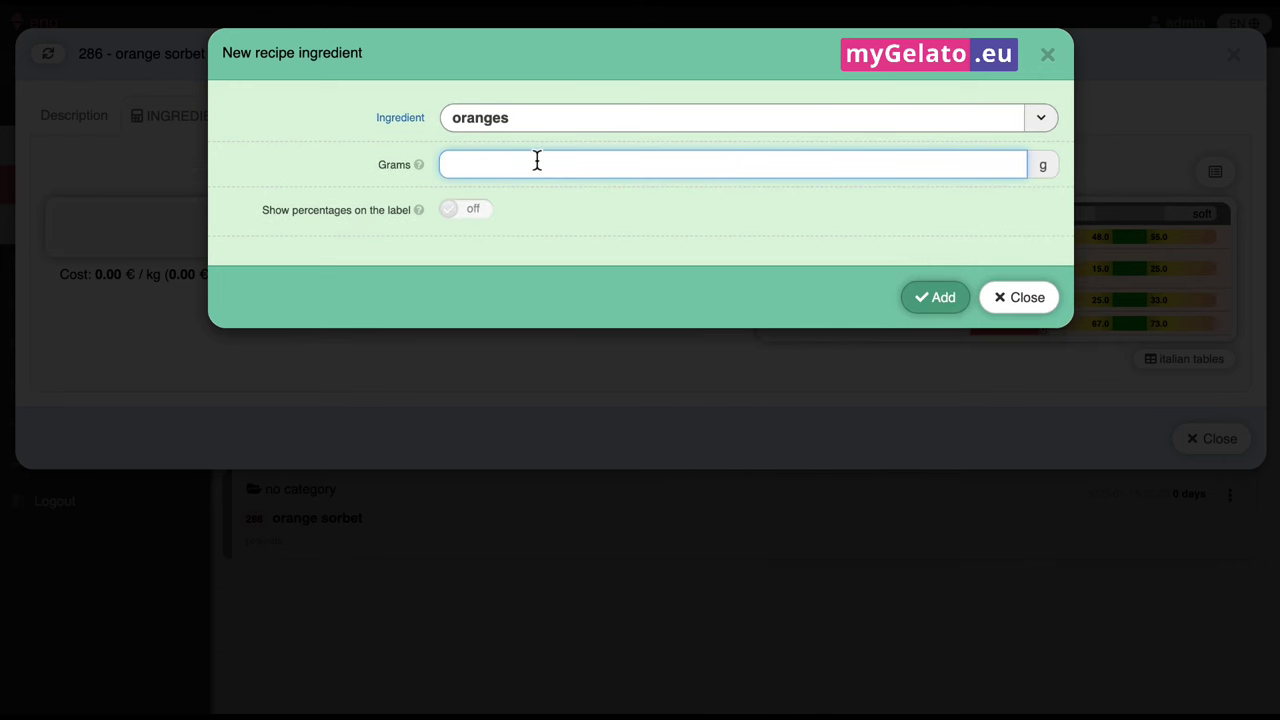
type("194")
left_click(920, 302)
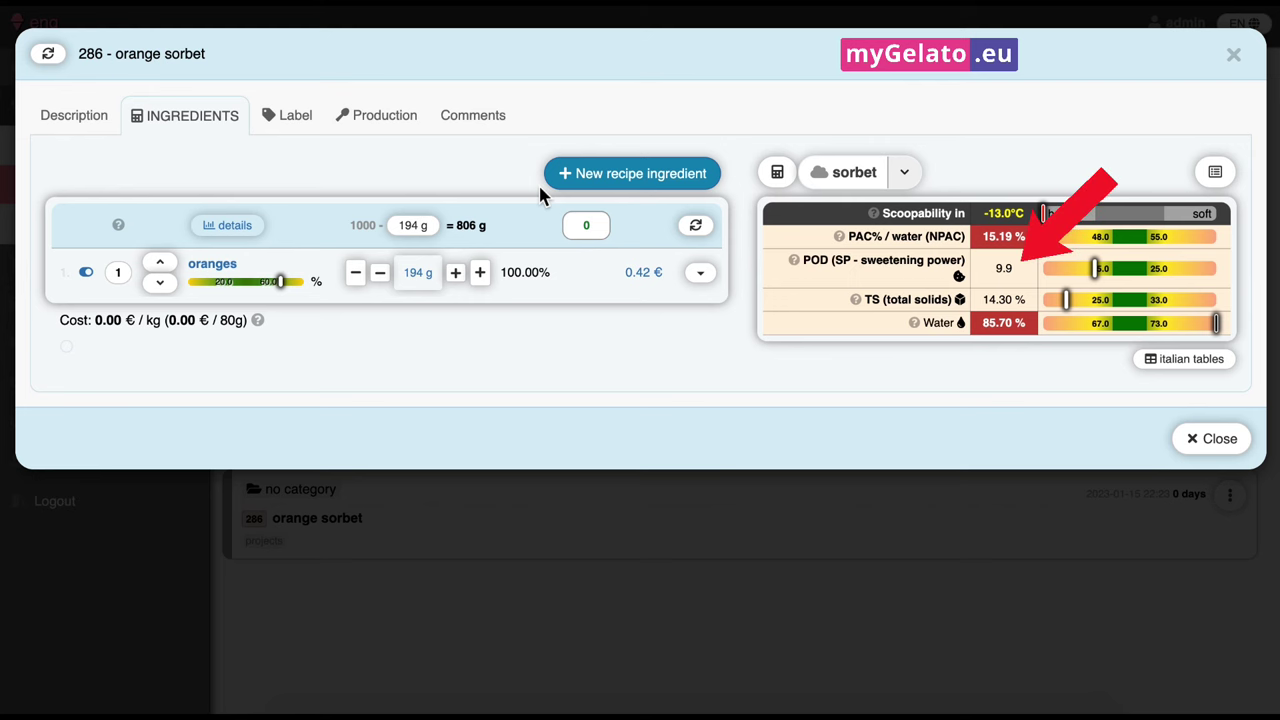
Step: Add sugar at 100 g, then lower it to 48 g
left_click(569, 183)
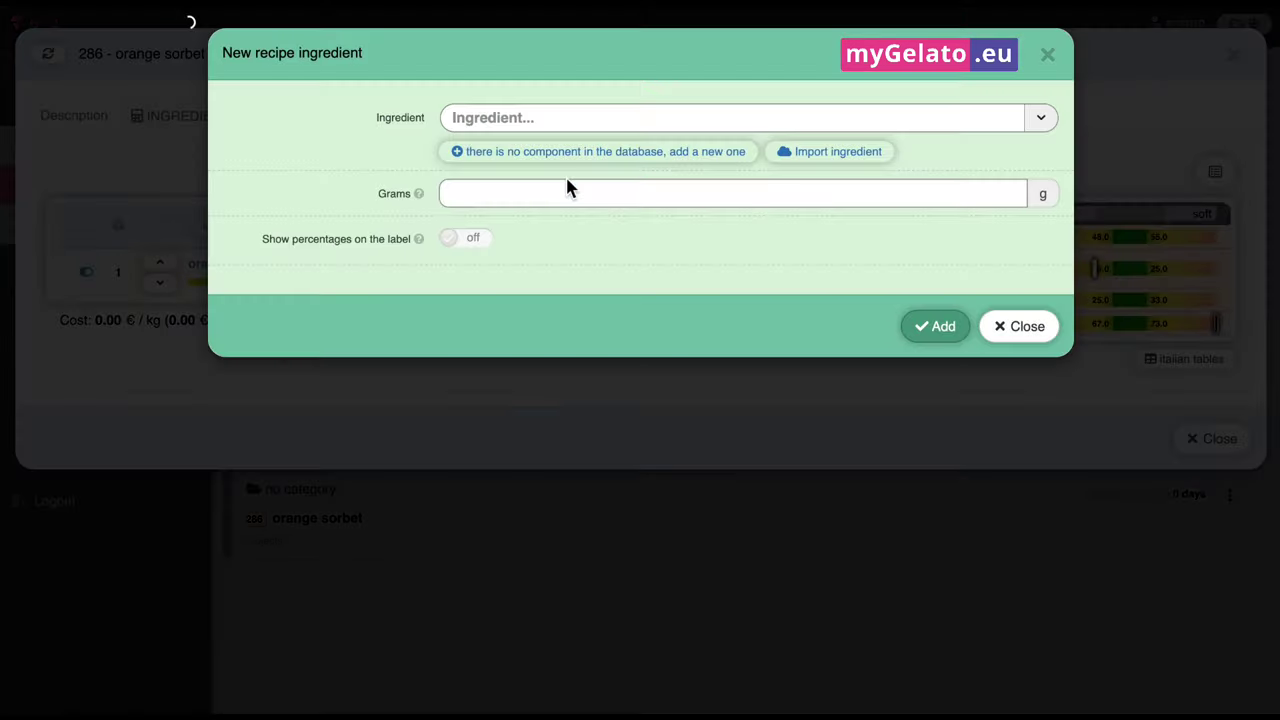
left_click(566, 125)
type("sug")
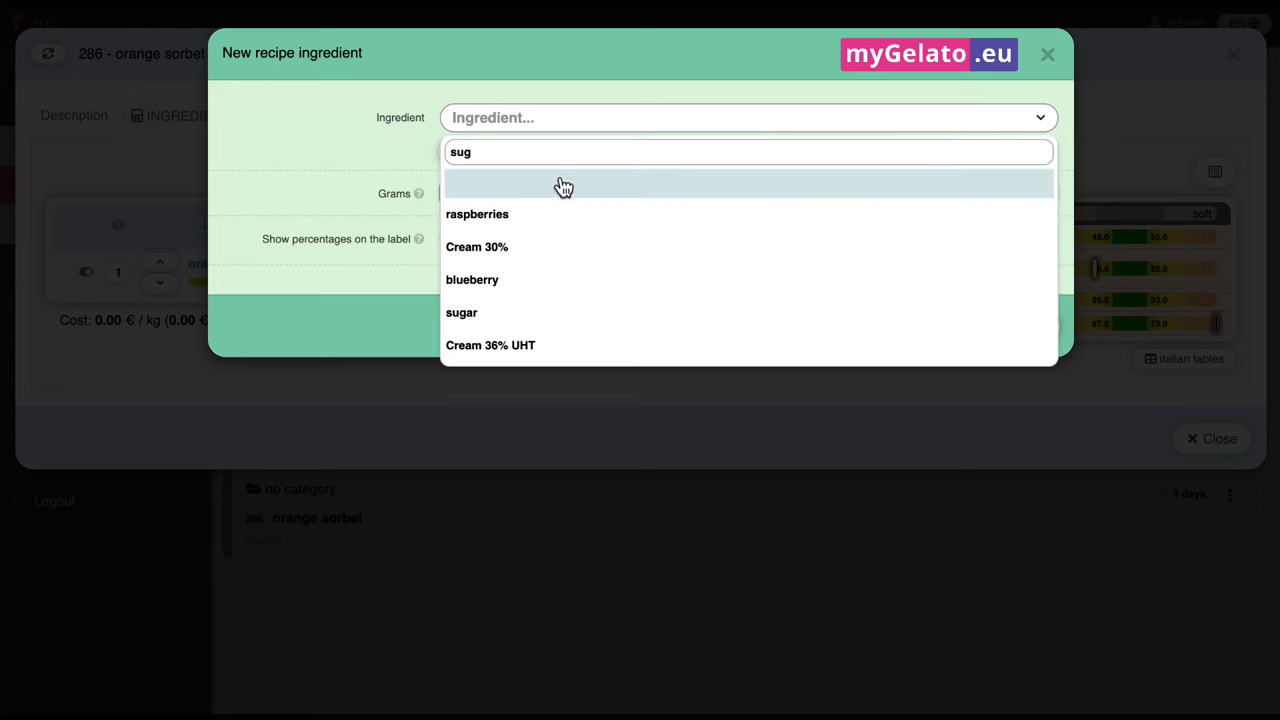
left_click(527, 214)
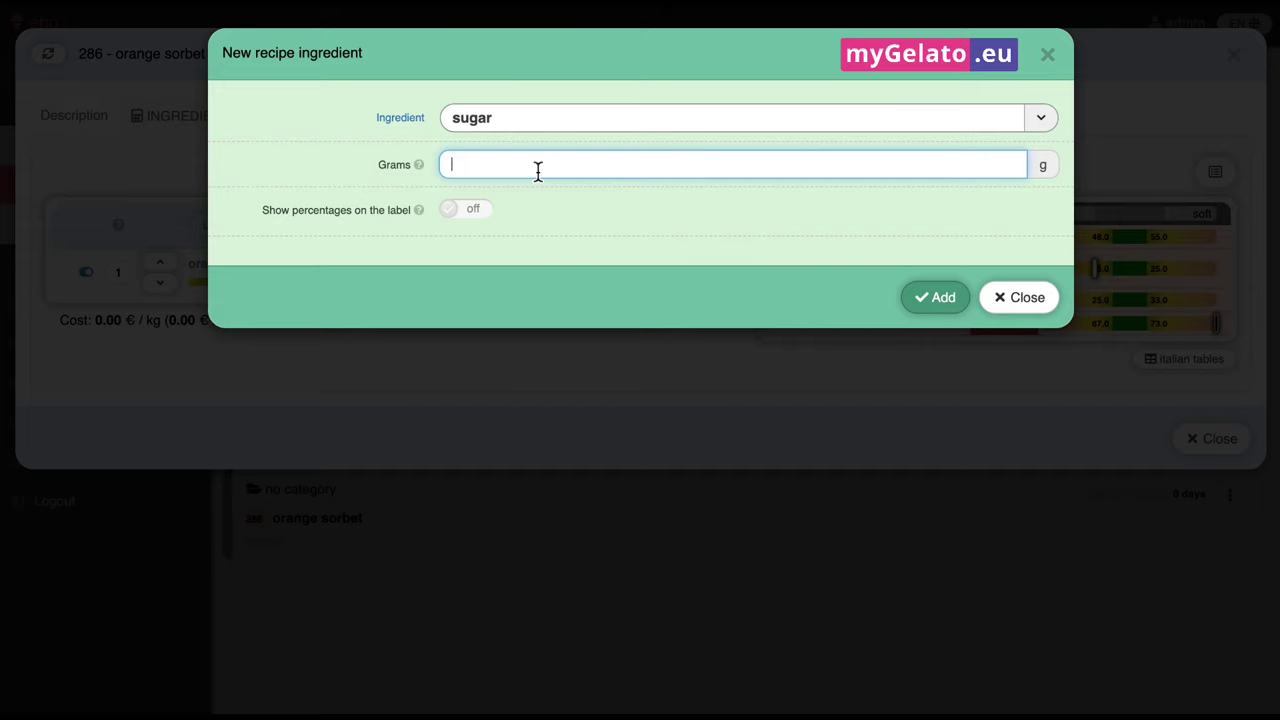
type("100")
key("Return")
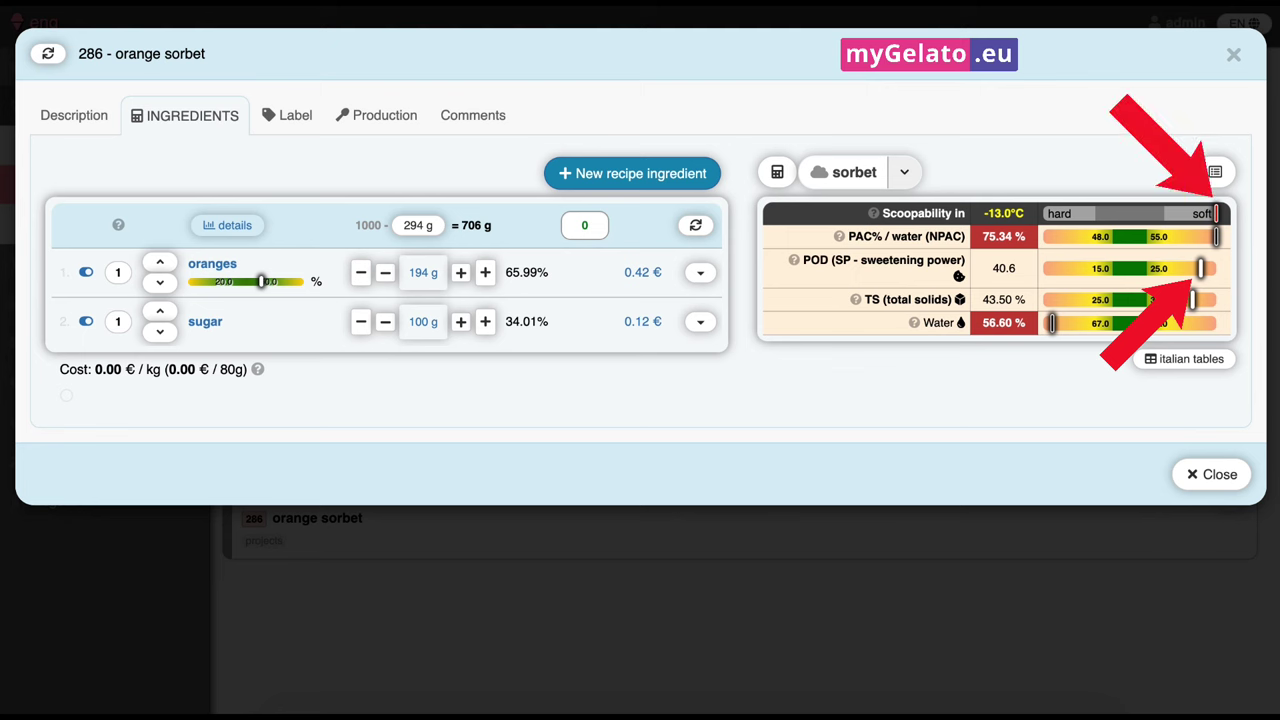
left_click(362, 326)
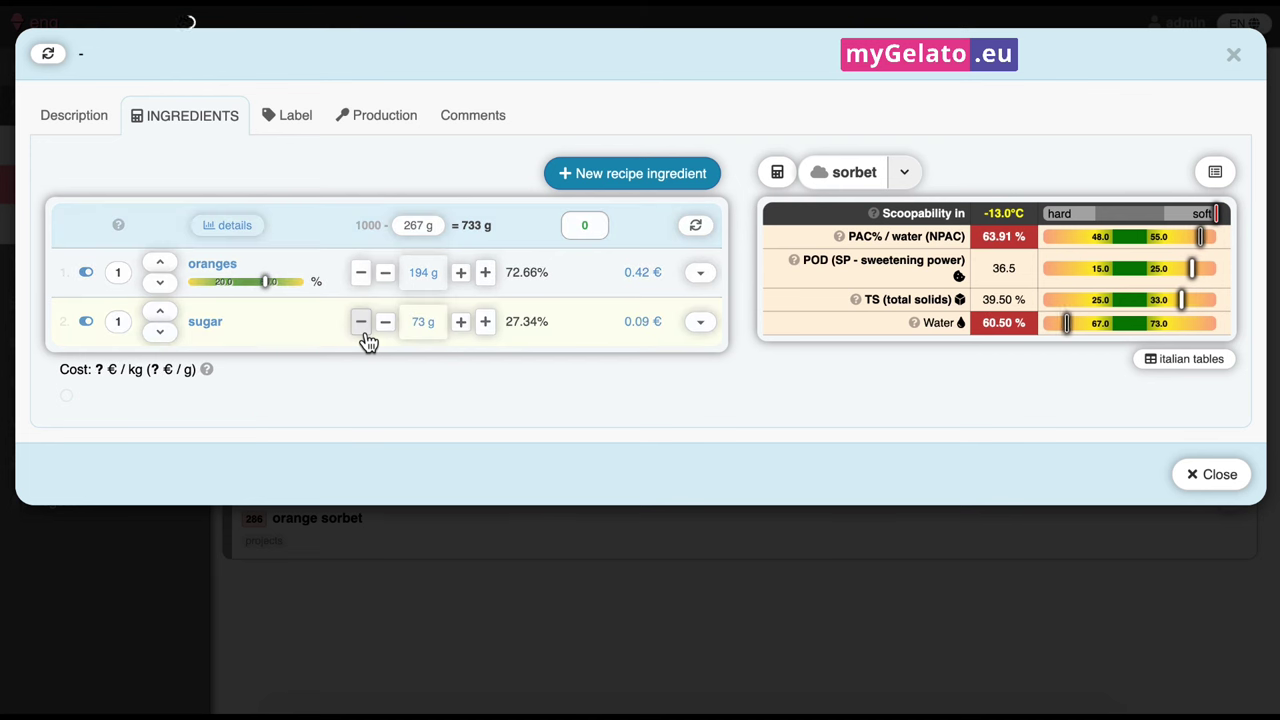
left_click_drag(365, 338, 365, 338)
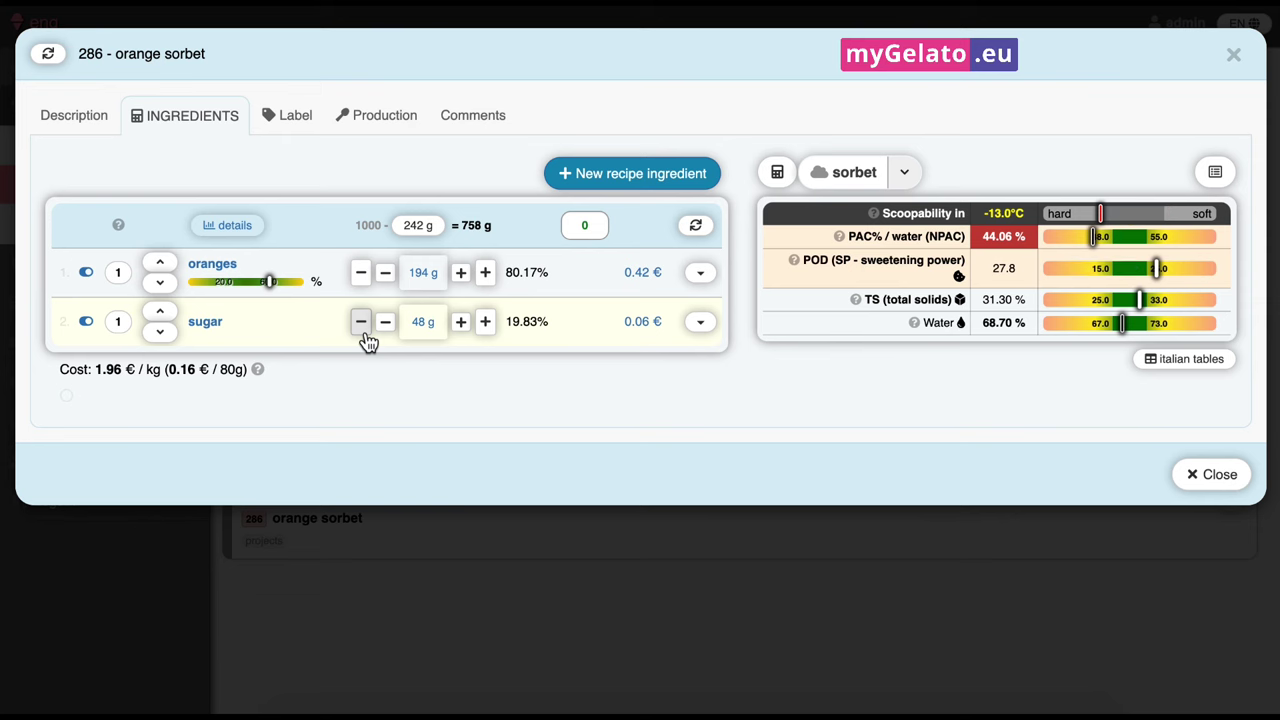
Step: Add water (searched as 'wat') at 100 g as the third ingredient
left_click(600, 177)
left_click(555, 122)
type("wat")
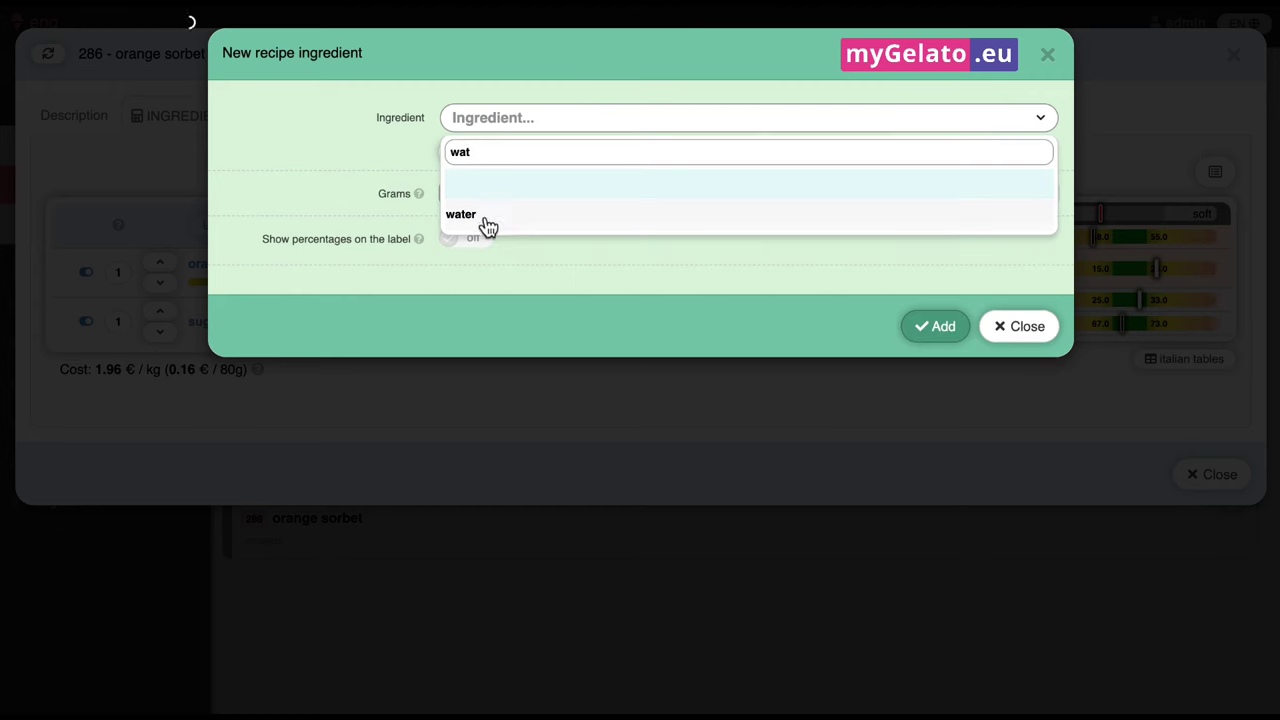
left_click(488, 228)
left_click(486, 160)
type("100")
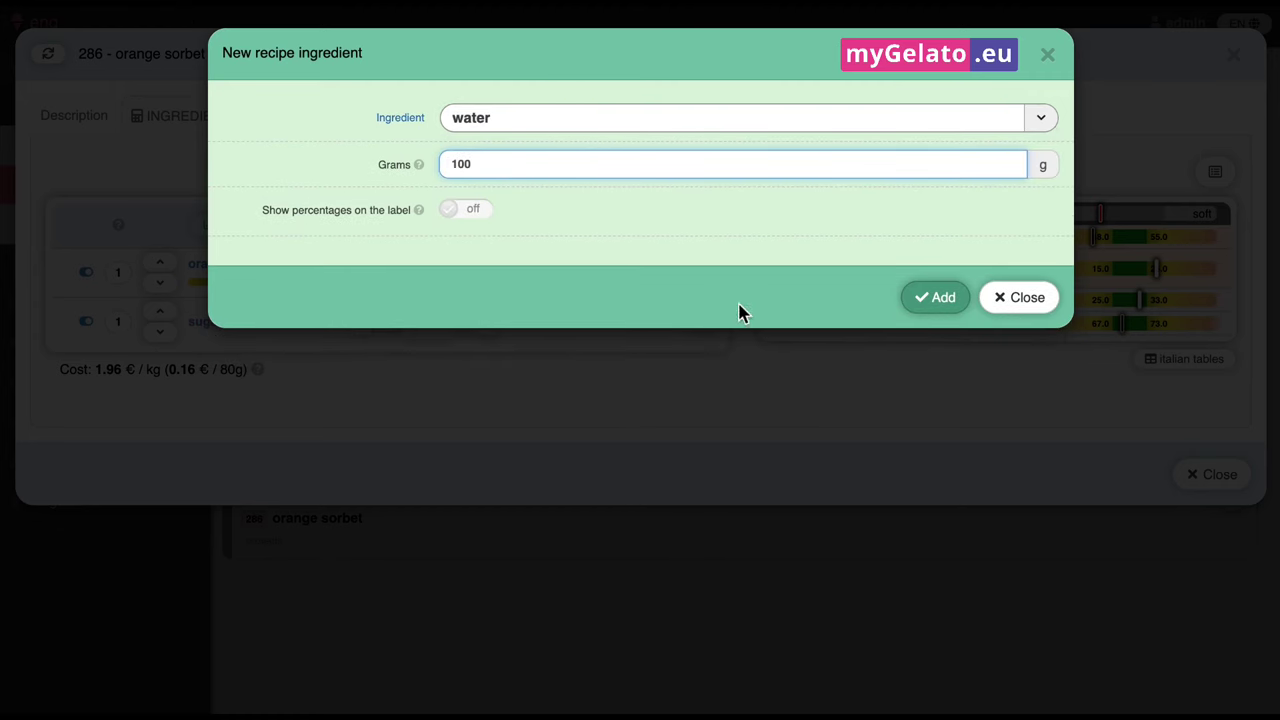
left_click(935, 301)
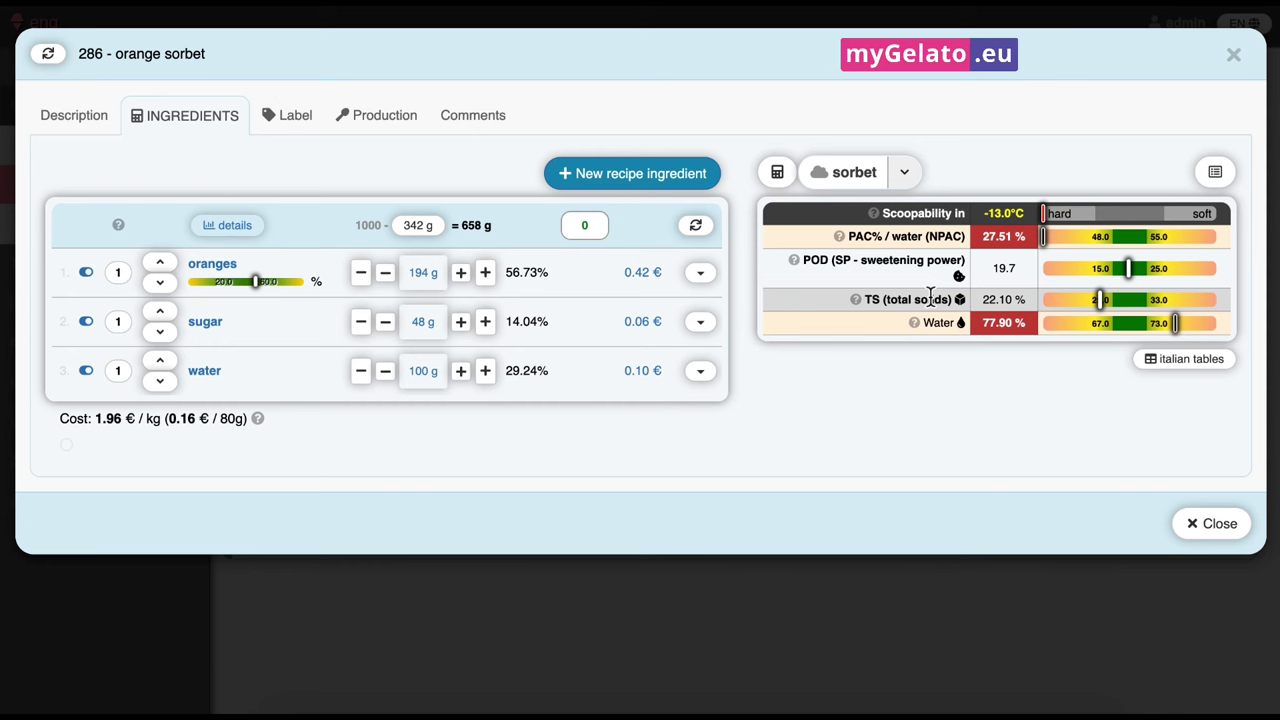
Step: Add dextrose at 100 g, then retype its amount as 50 g
left_click(686, 178)
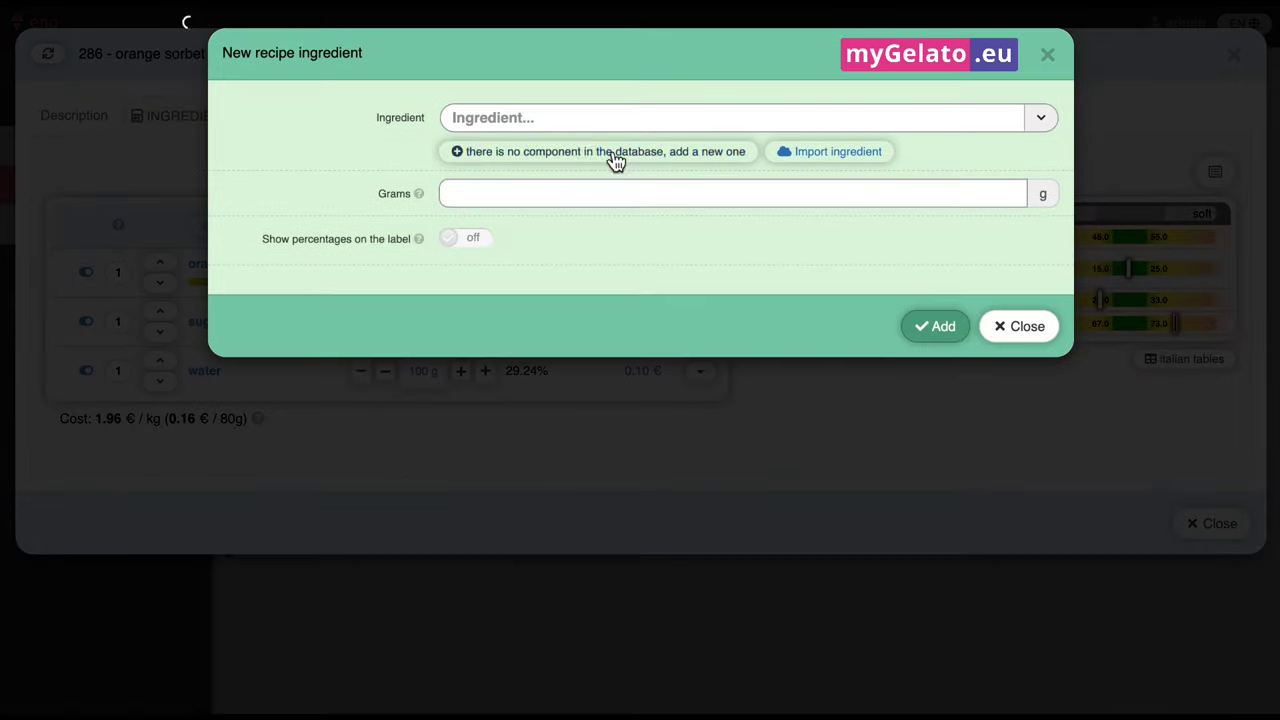
left_click(581, 128)
type("dex")
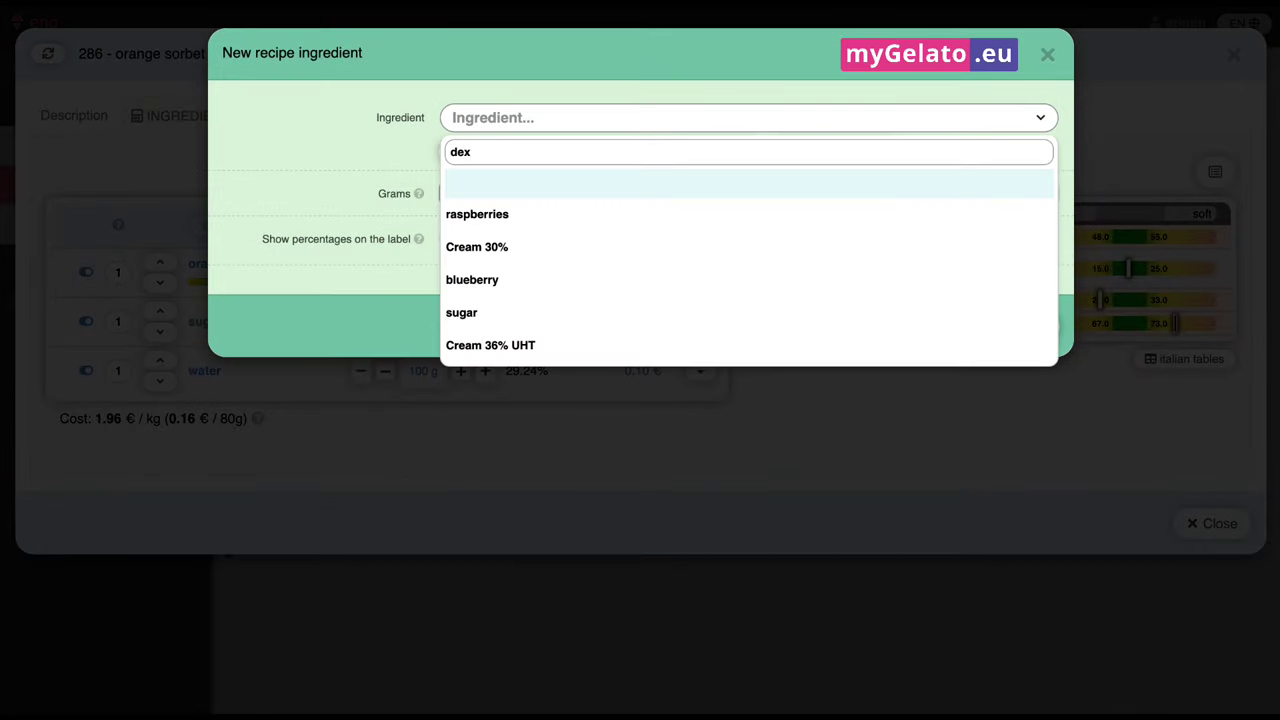
left_click(574, 214)
left_click(571, 176)
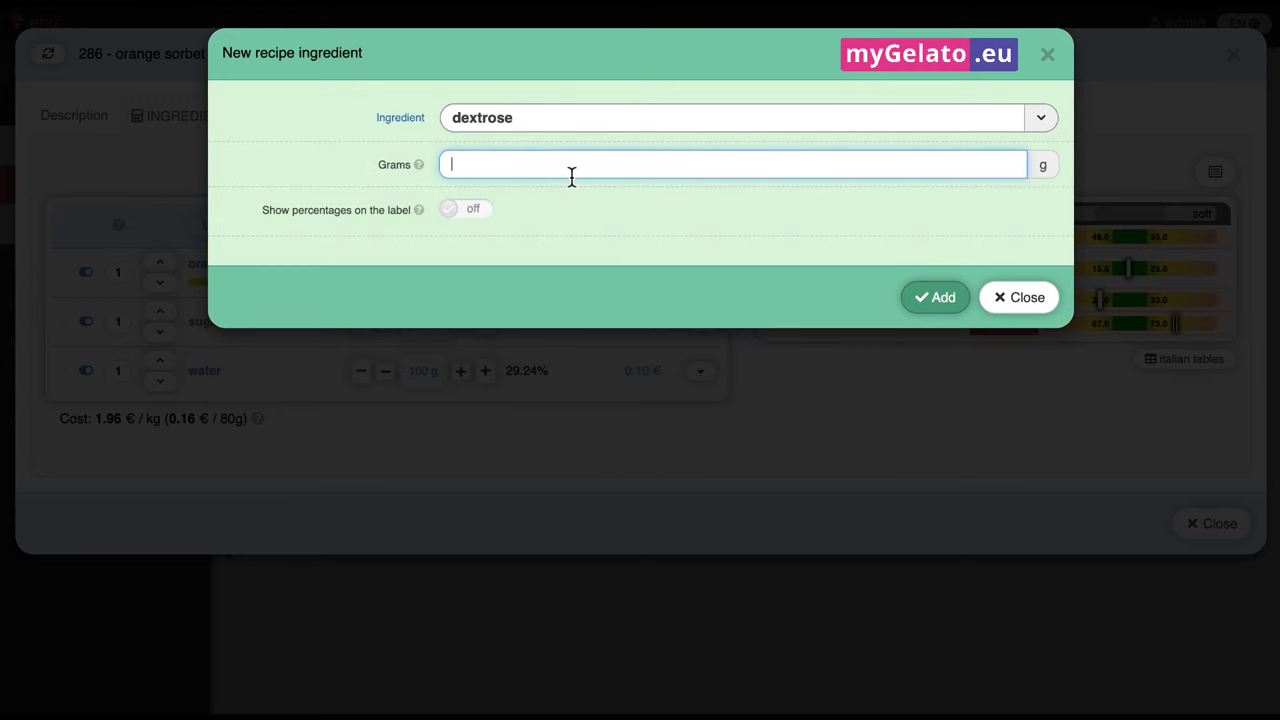
type("100")
key("Return")
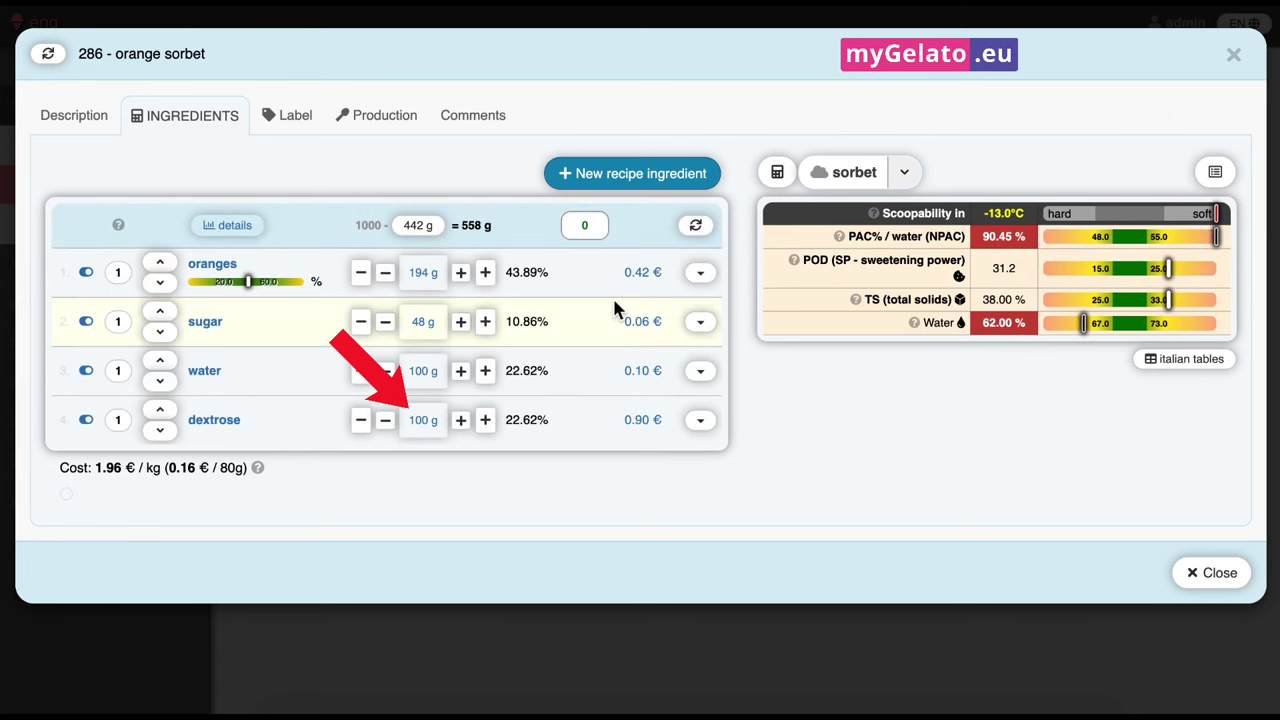
left_click(421, 424)
key("ctrl+a")
type("50")
key("Return")
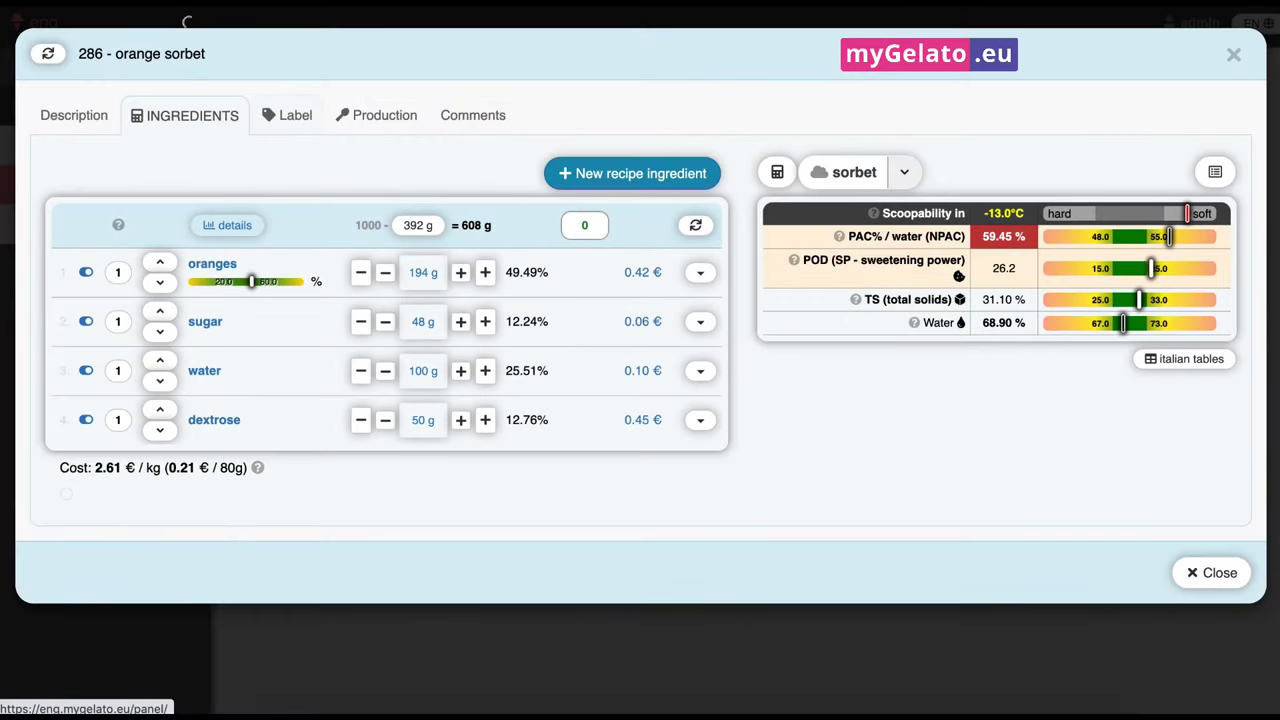
Step: Lower dextrose through 41 g to 37 g
left_click(361, 420)
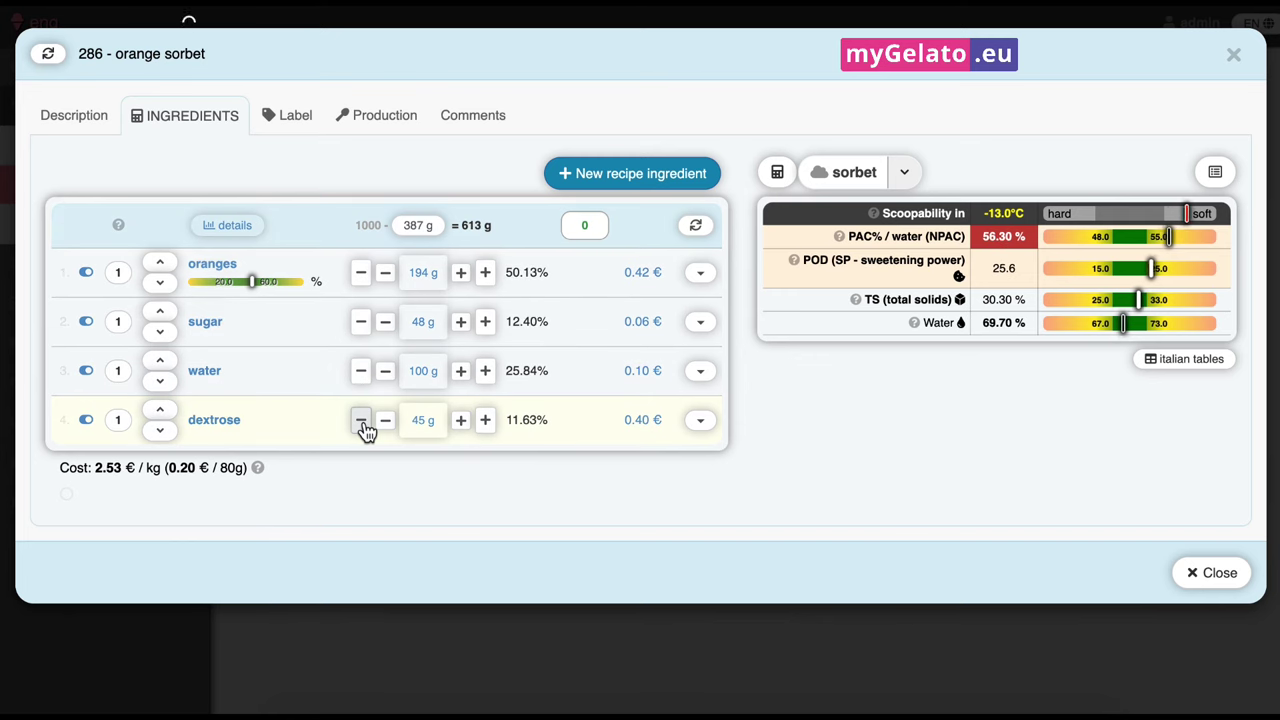
left_click(361, 420)
left_click(361, 420)
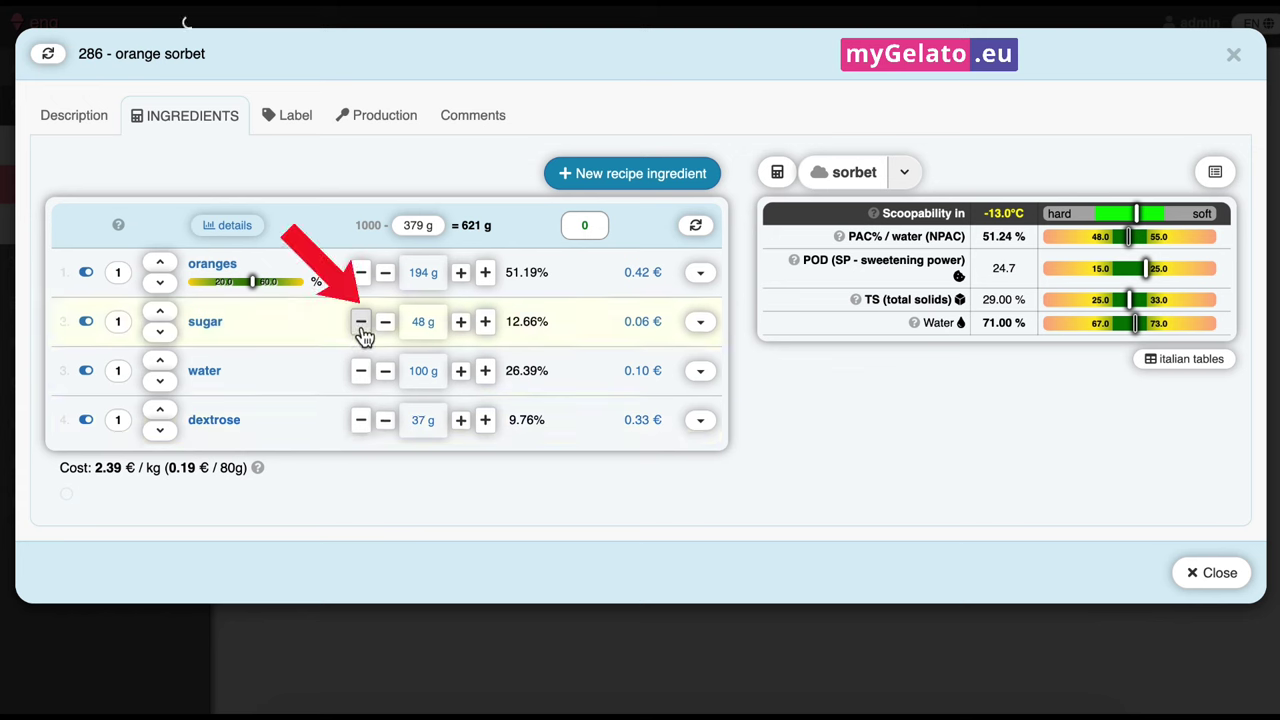
Step: Reduce sugar step by step to 23 g
left_click(361, 322)
left_click(361, 322)
left_click(361, 322)
left_click(361, 322)
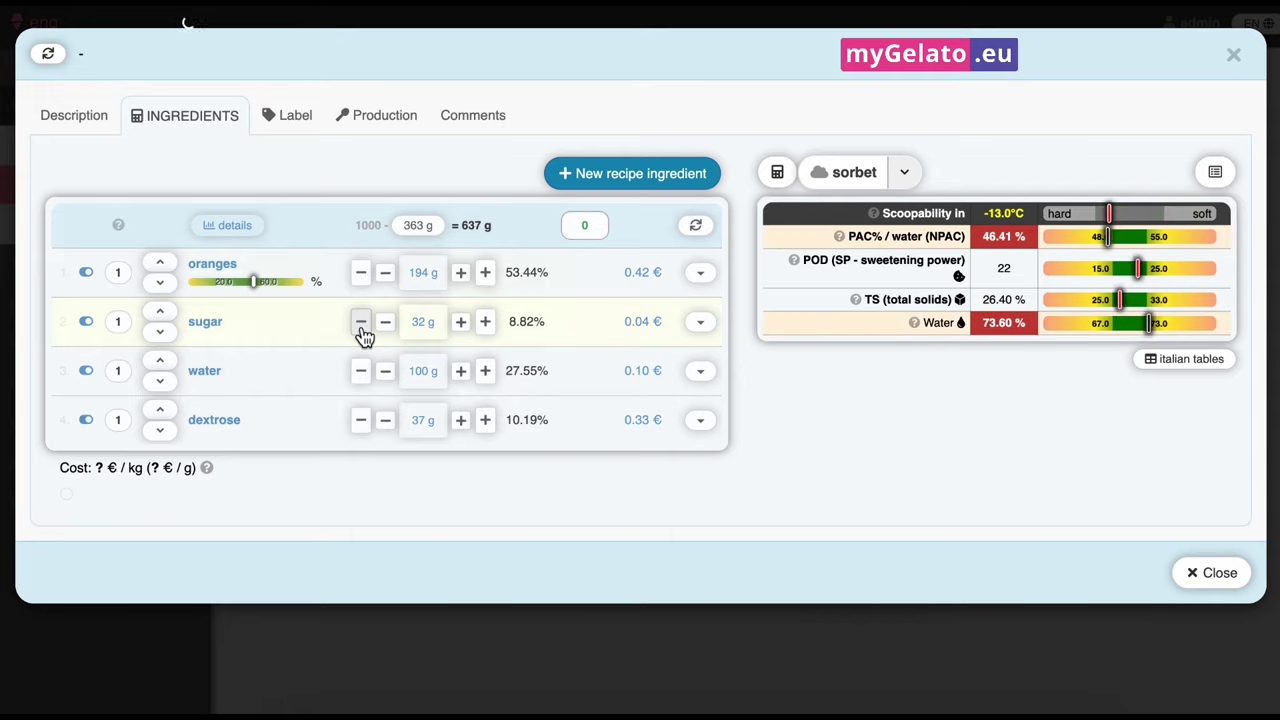
left_click(361, 322)
left_click(361, 322)
left_click(361, 322)
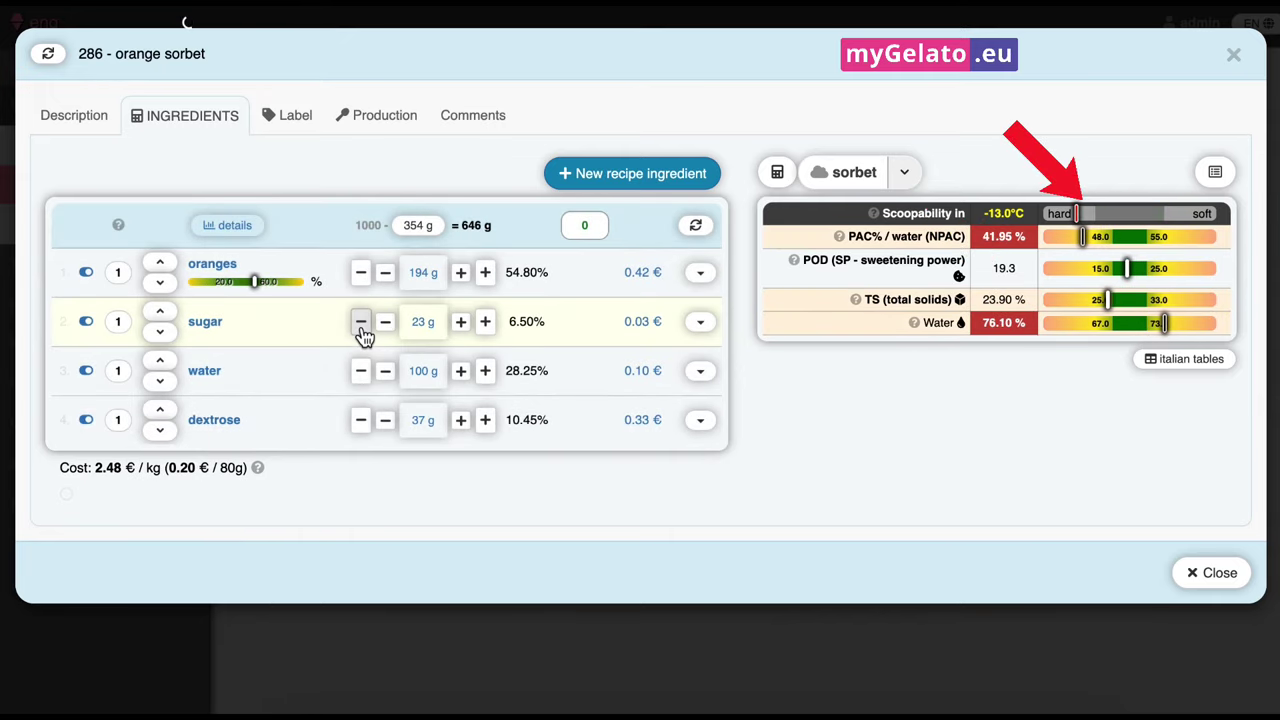
Step: Raise dextrose back up to 50 g
left_click(485, 420)
left_click(485, 420)
left_click(485, 420)
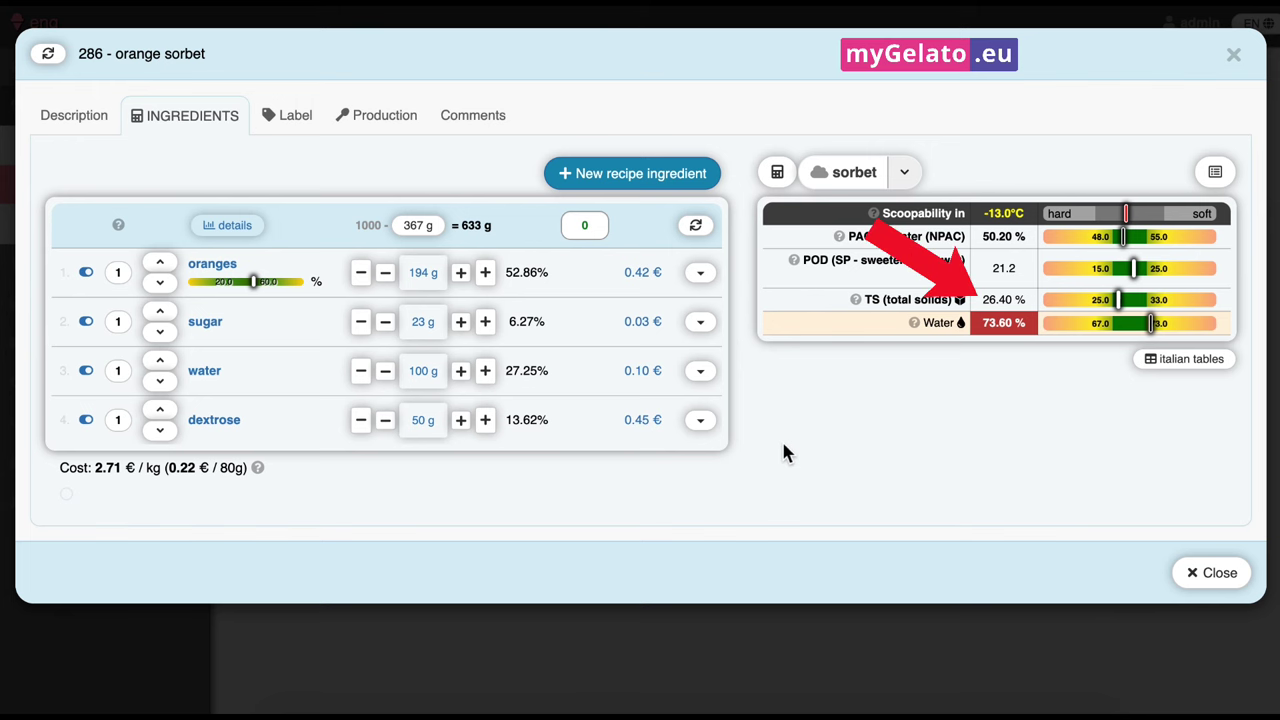
Step: Add inulin (searched as 'inu') at 20 g as the fifth ingredient
left_click(640, 178)
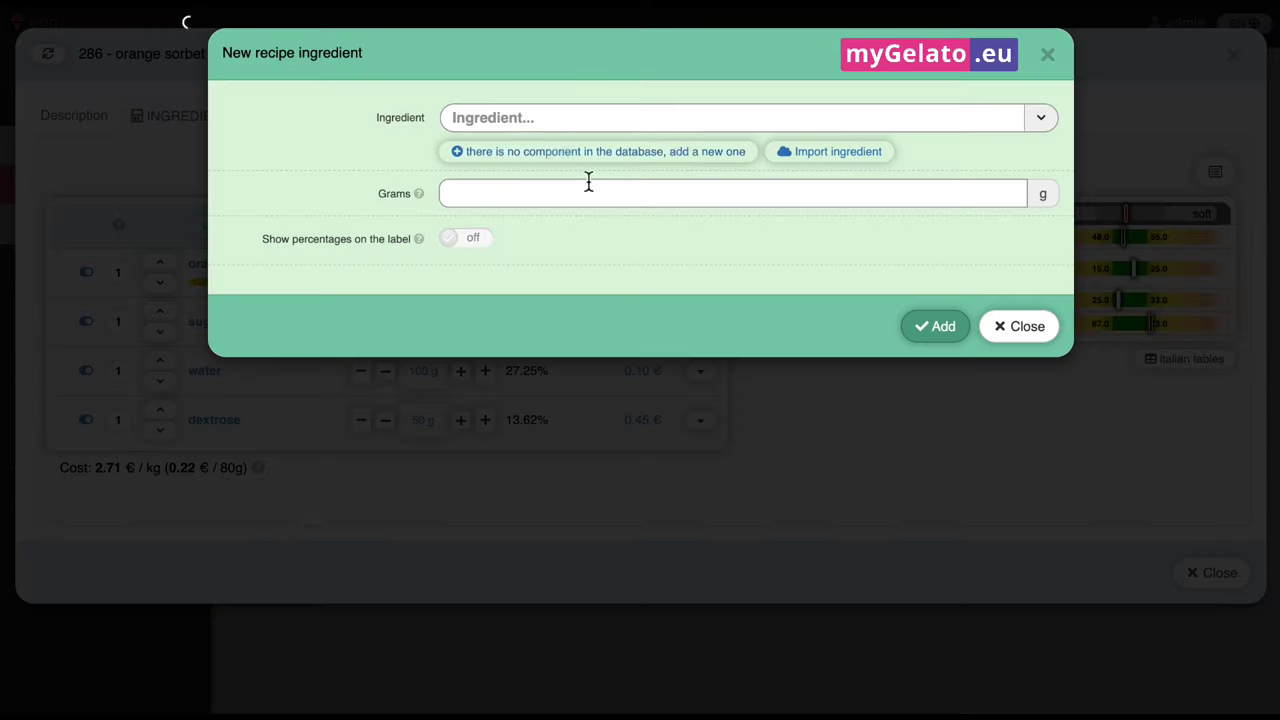
left_click(550, 121)
type("inu")
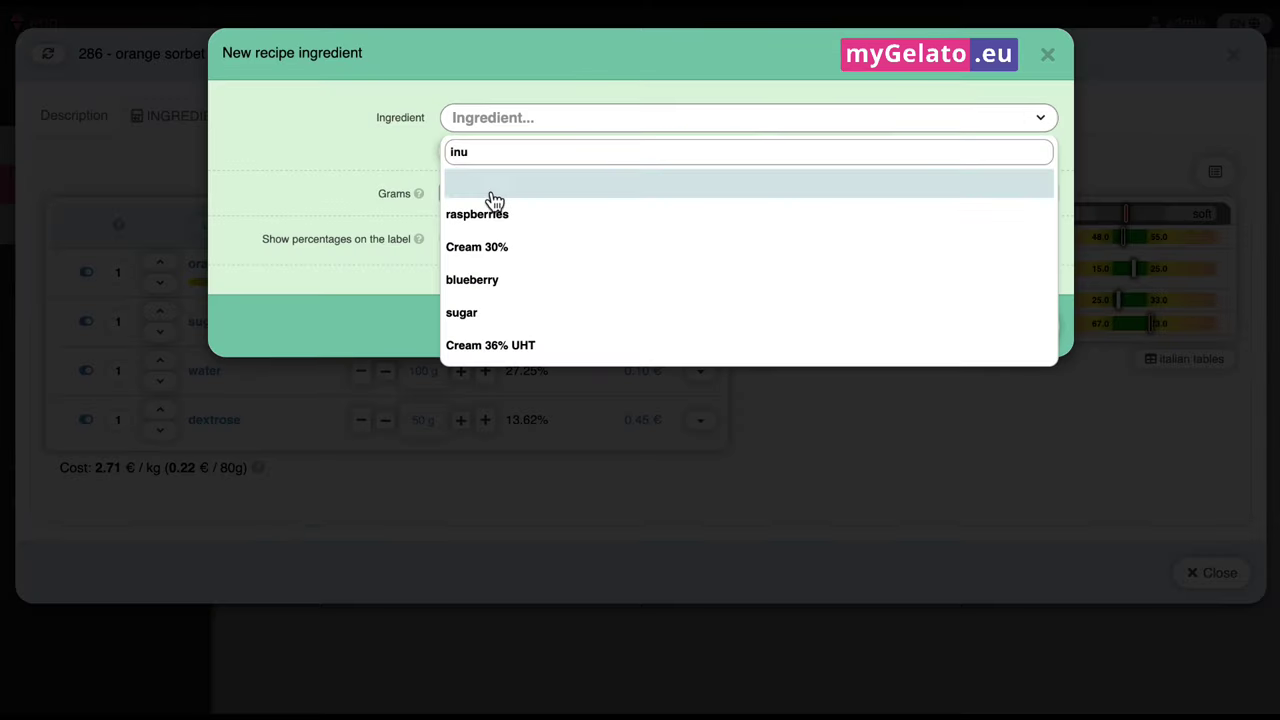
left_click(493, 215)
left_click(497, 166)
type("20")
left_click(928, 300)
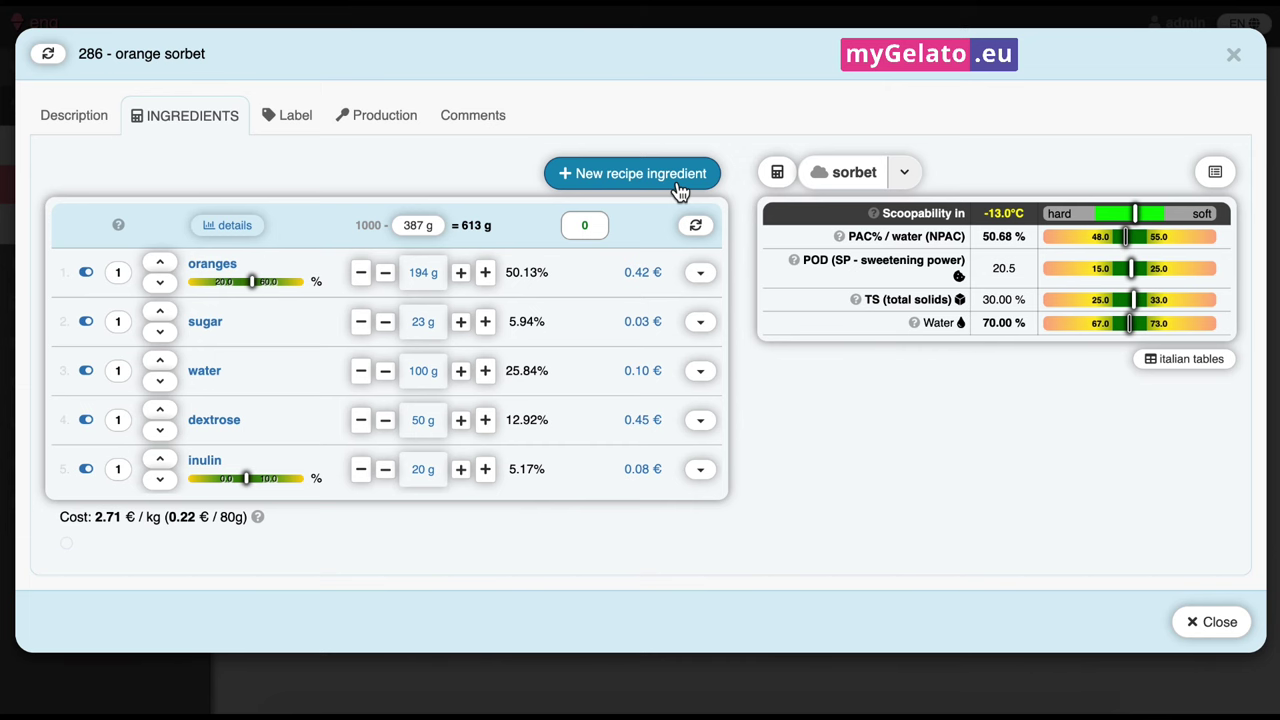
Step: Add tara gum (searched as 'tar') at 2 g as the sixth ingredient
left_click(678, 190)
left_click(606, 128)
type("ta")
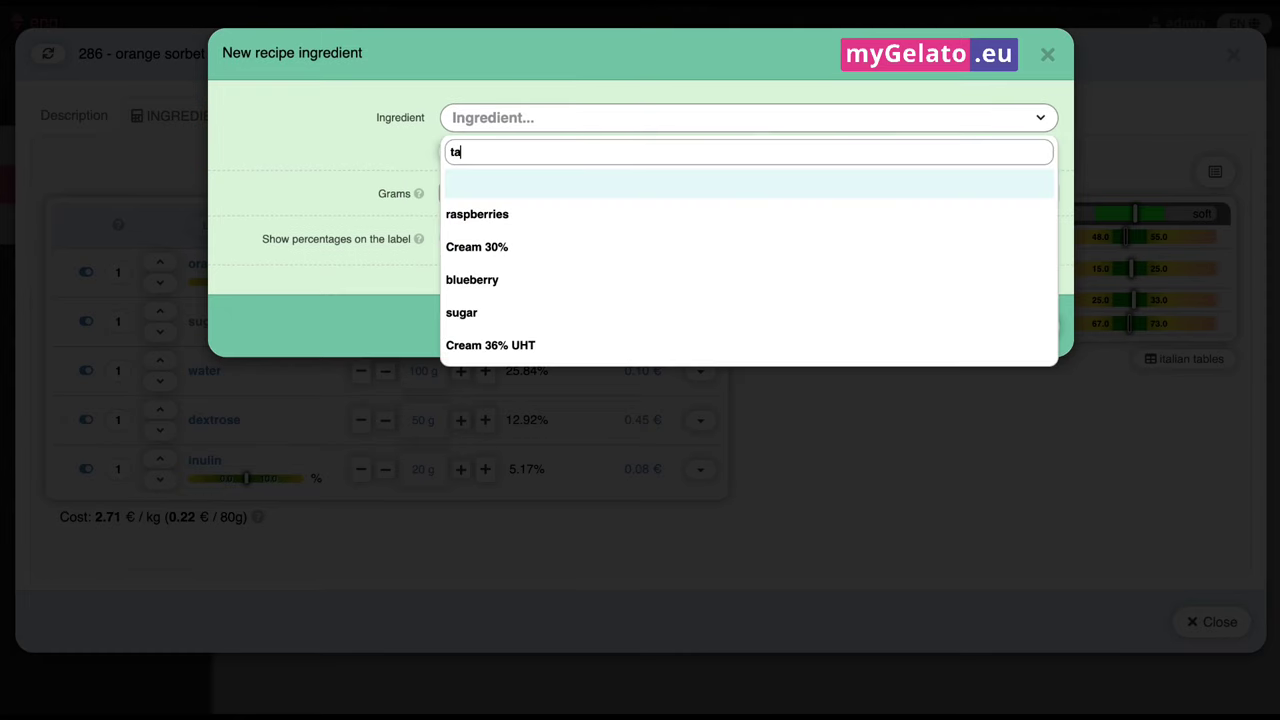
type("r")
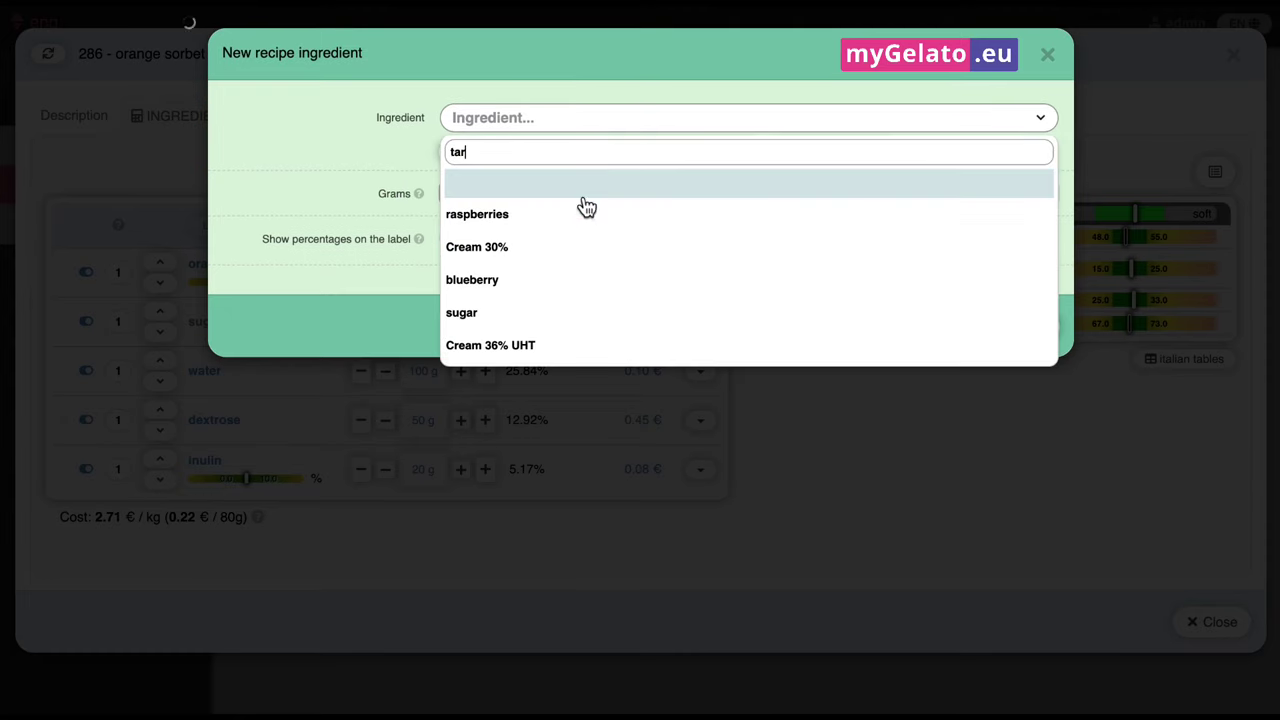
key("Return")
left_click(555, 168)
type("2")
left_click(943, 298)
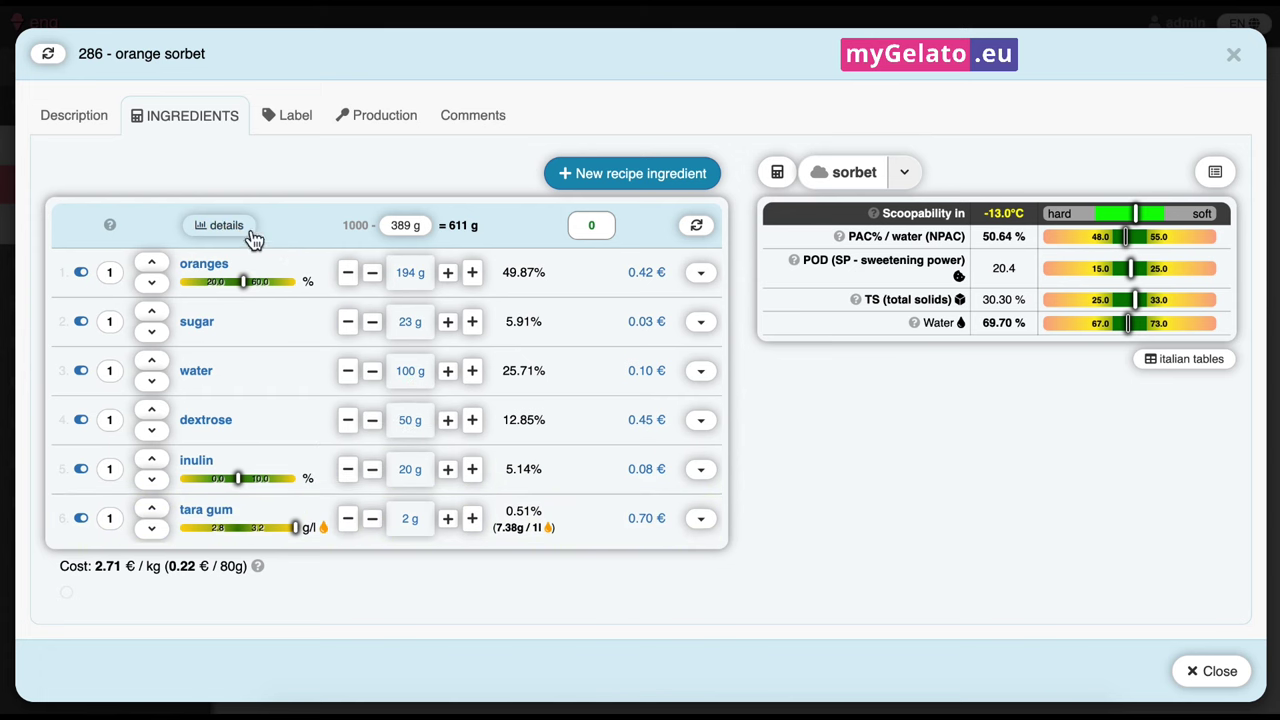
Step: Briefly show and hide detail bars, then trim tara gum to 0.81 g
left_click(249, 237)
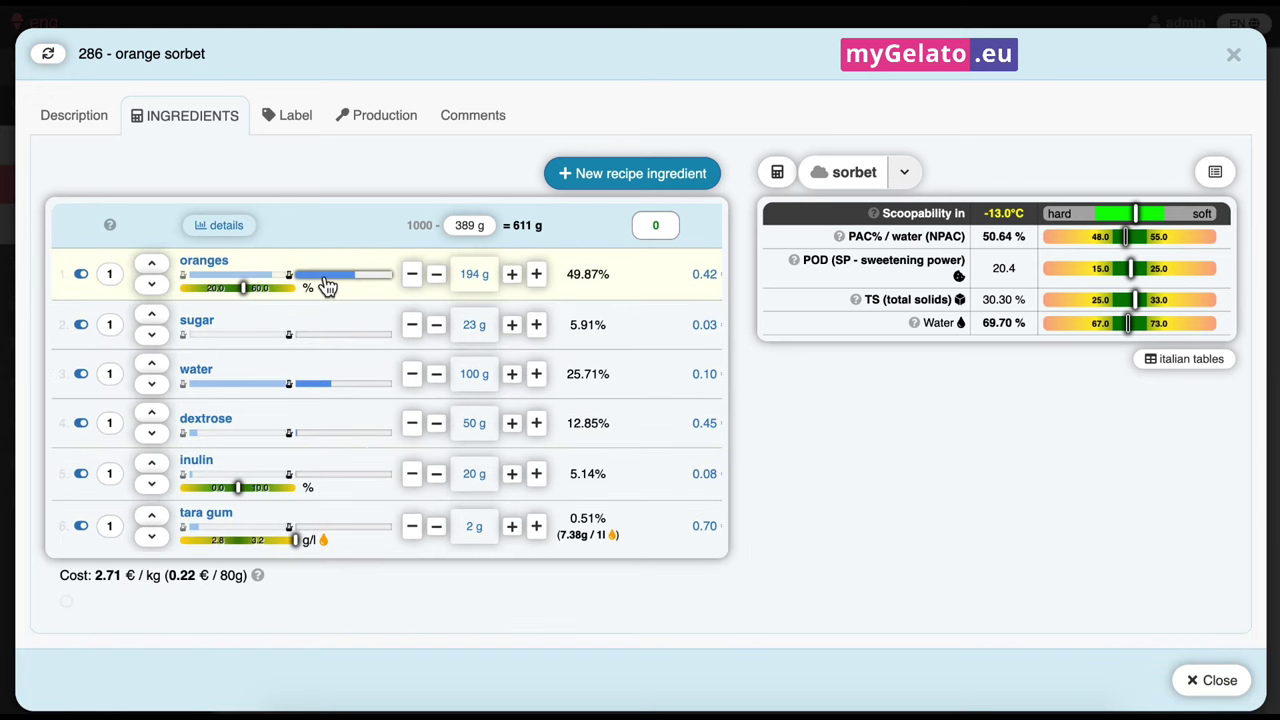
left_click(238, 236)
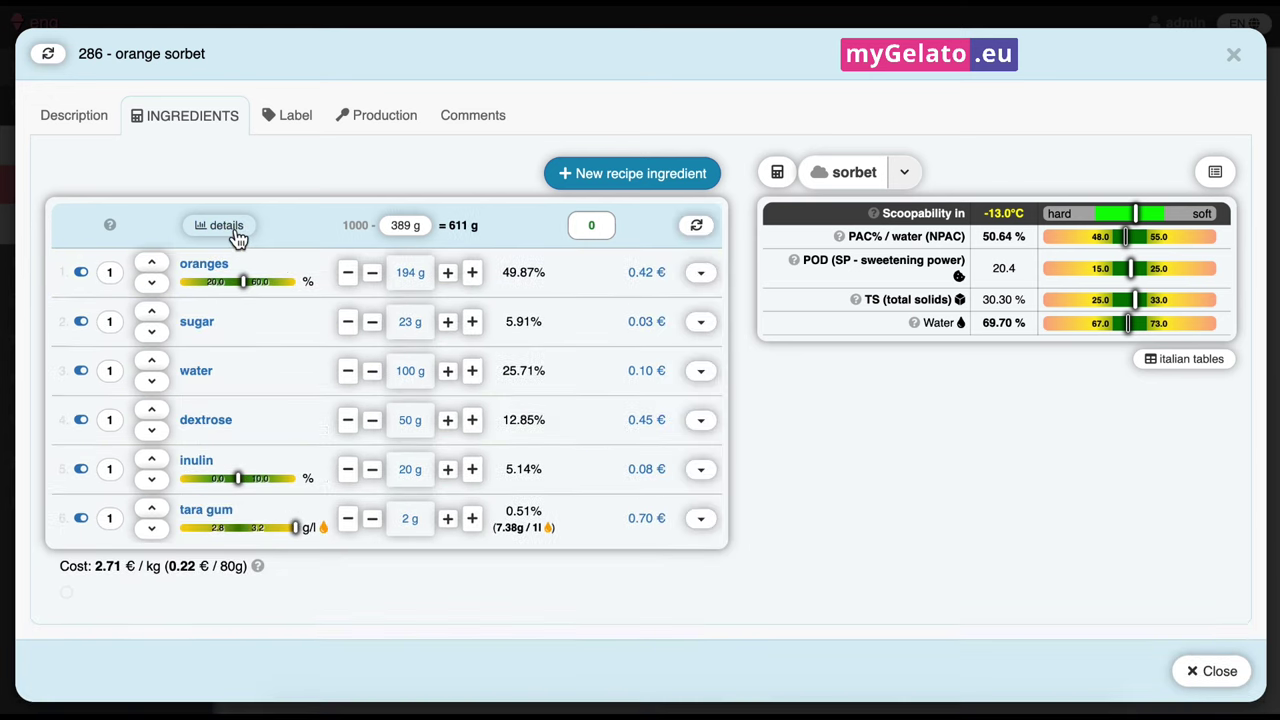
left_click(347, 520)
left_click(347, 520)
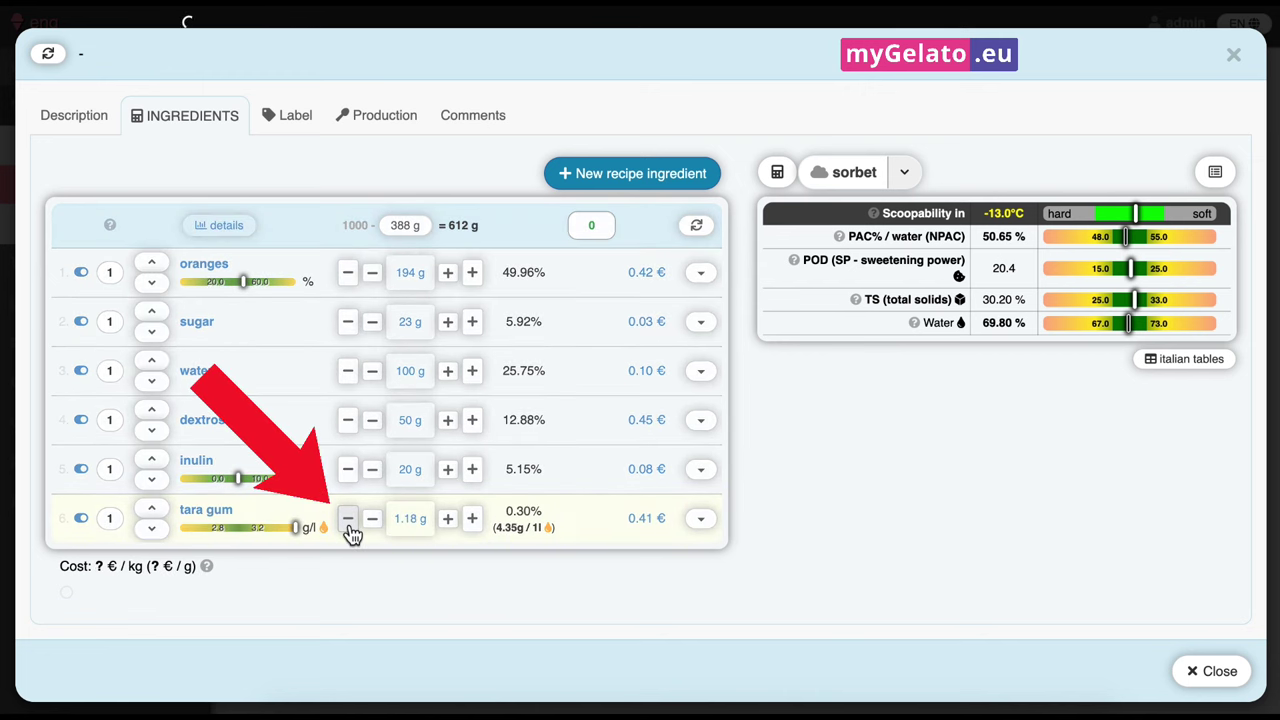
left_click(347, 520)
left_click(347, 520)
left_click(347, 520)
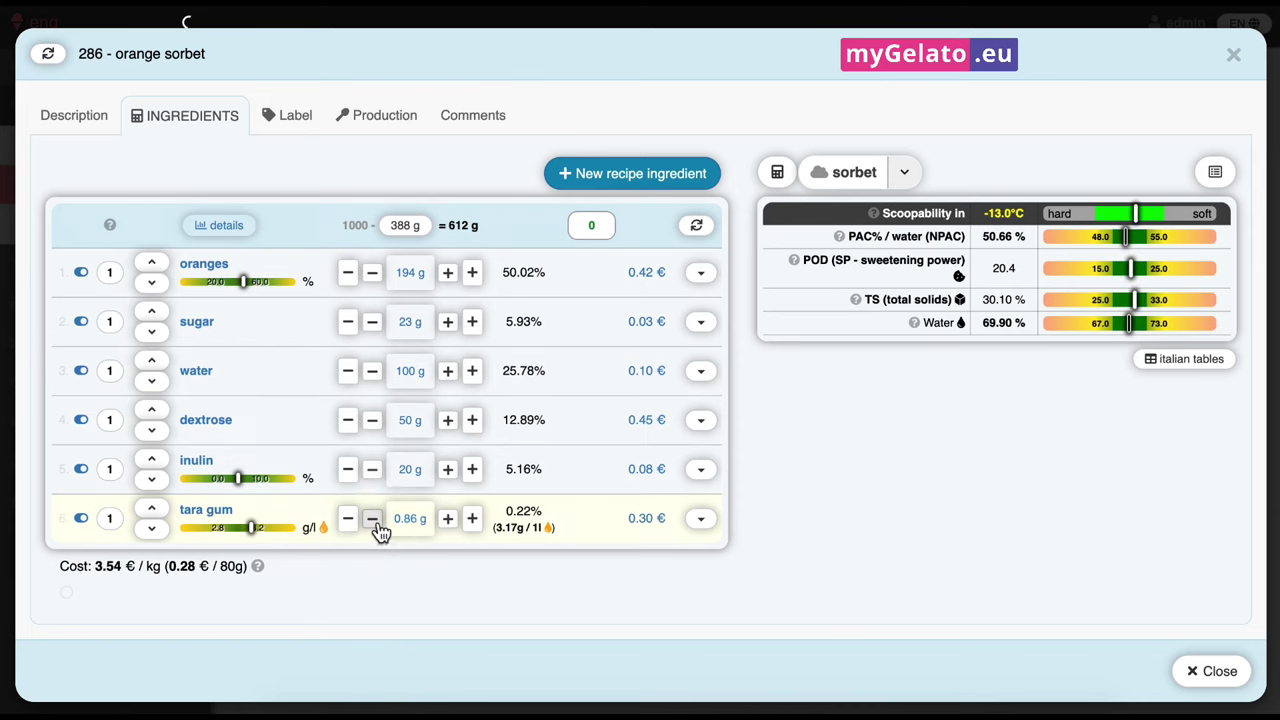
left_click(371, 520)
left_click(371, 520)
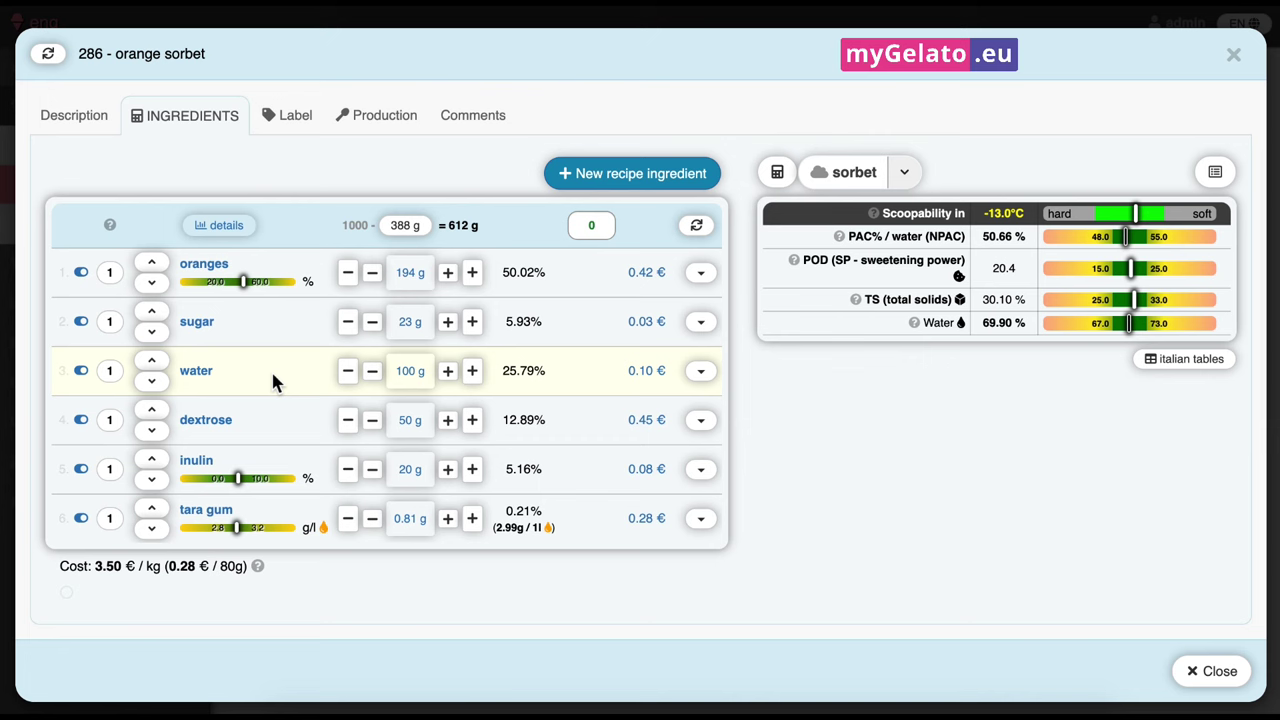
Step: Switch off the sugar and dextrose rows and add xylitol at 100 g
left_click(81, 322)
left_click(81, 420)
left_click(609, 176)
left_click(635, 115)
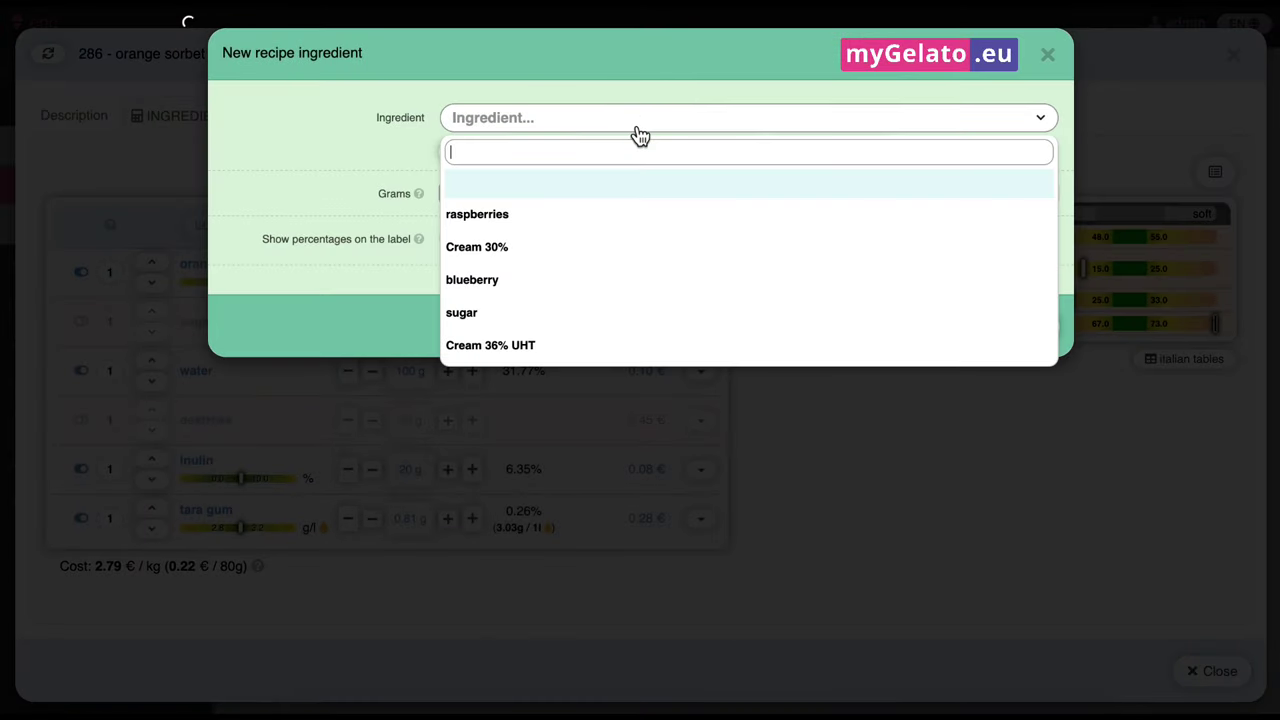
type("xyli")
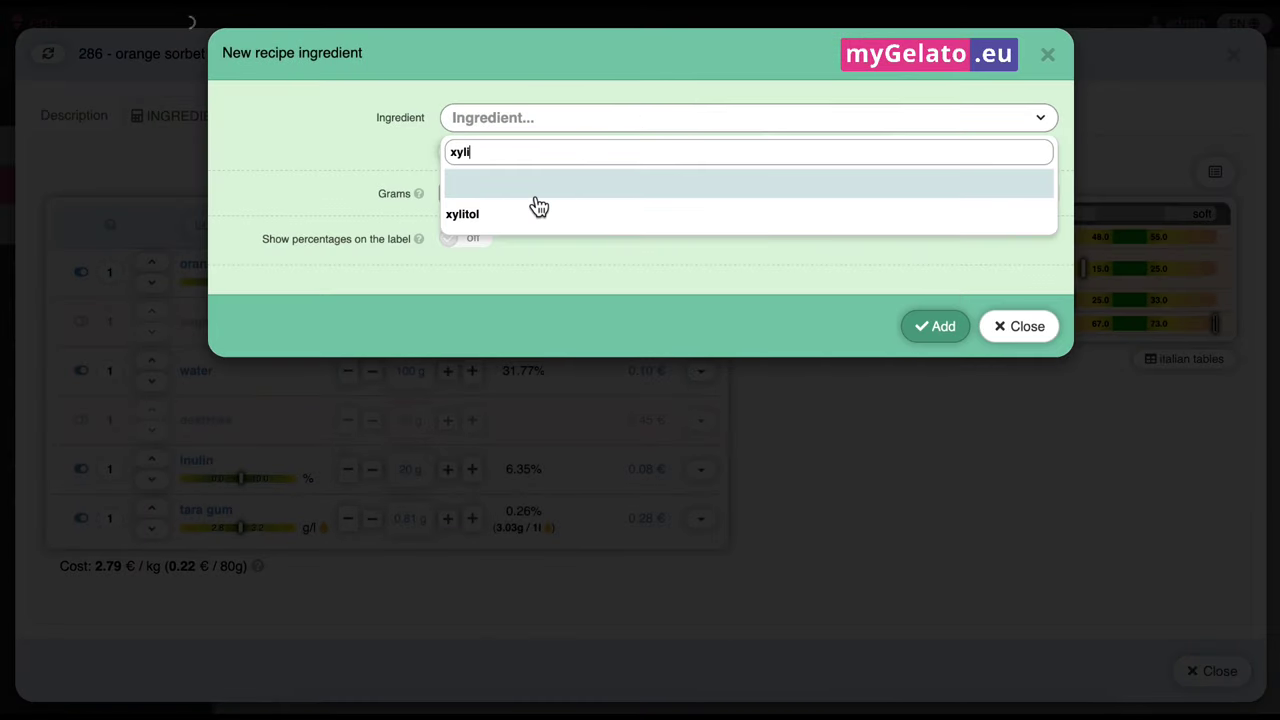
left_click(535, 207)
left_click(564, 164)
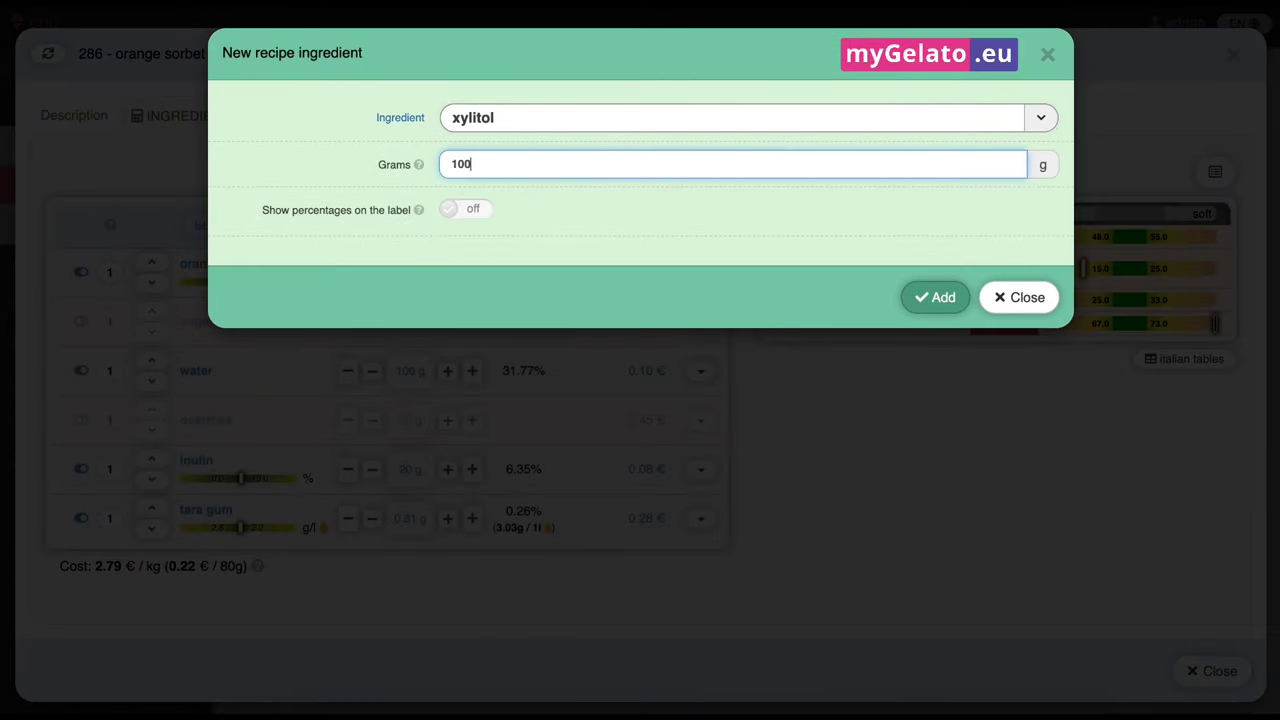
key("Return")
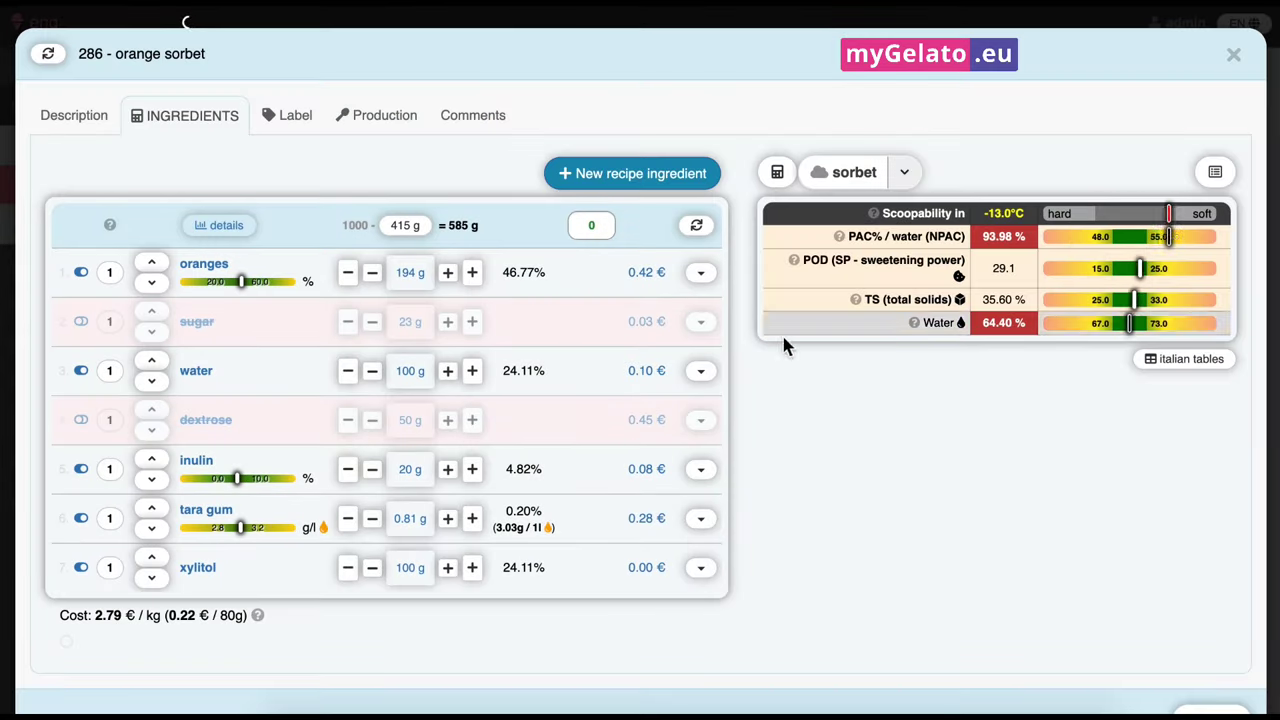
Step: Lower xylitol step by step to 48 g
left_click(347, 577)
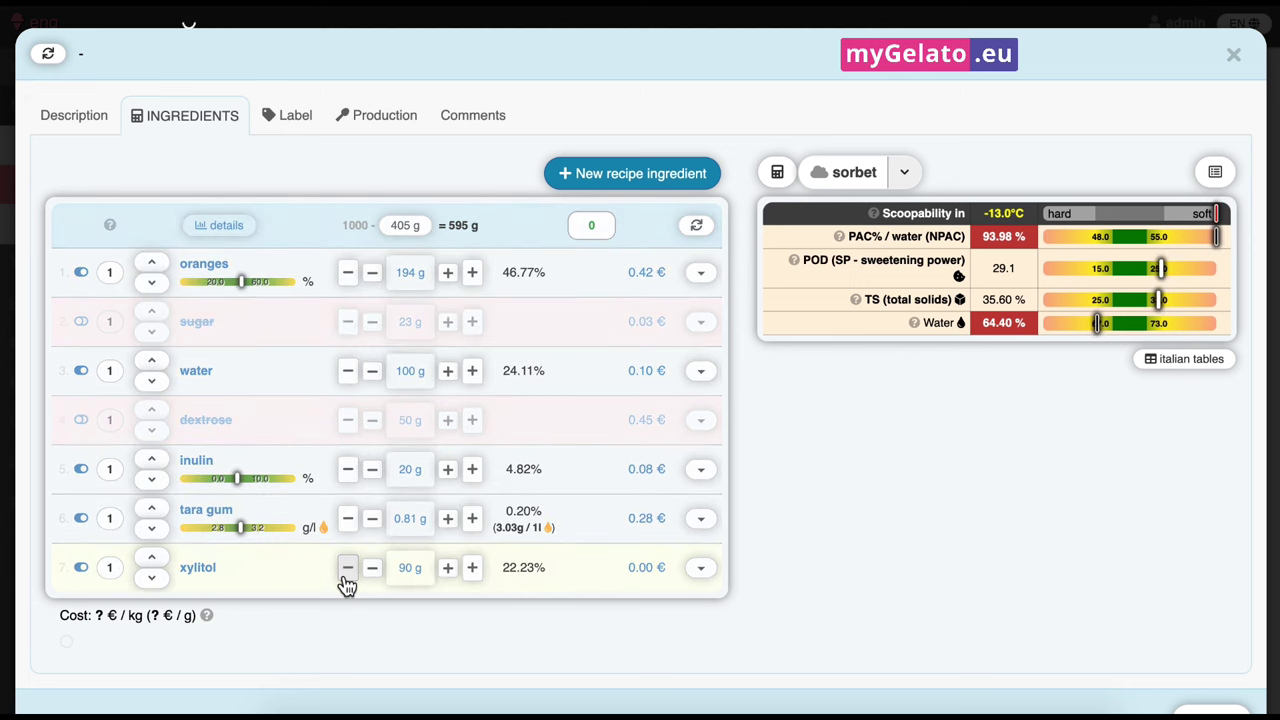
left_click(347, 577)
left_click(347, 577)
left_click(347, 577)
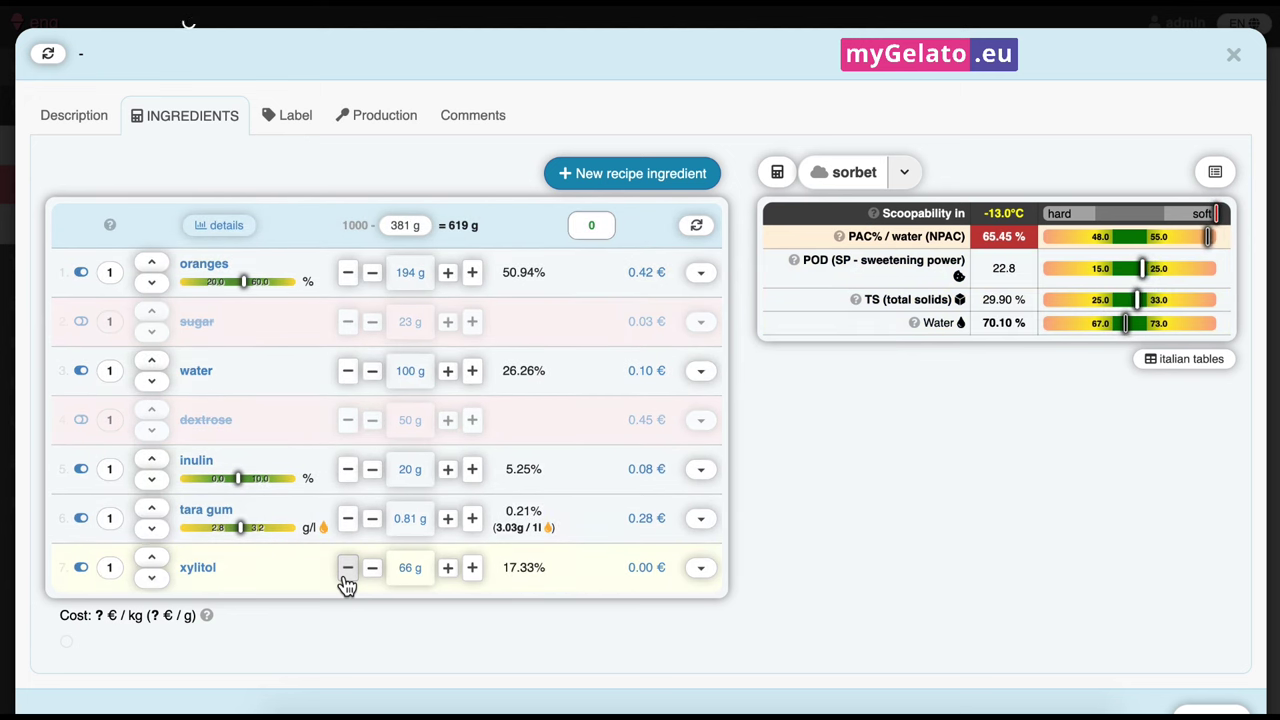
left_click(347, 577)
left_click(347, 577)
left_click(347, 577)
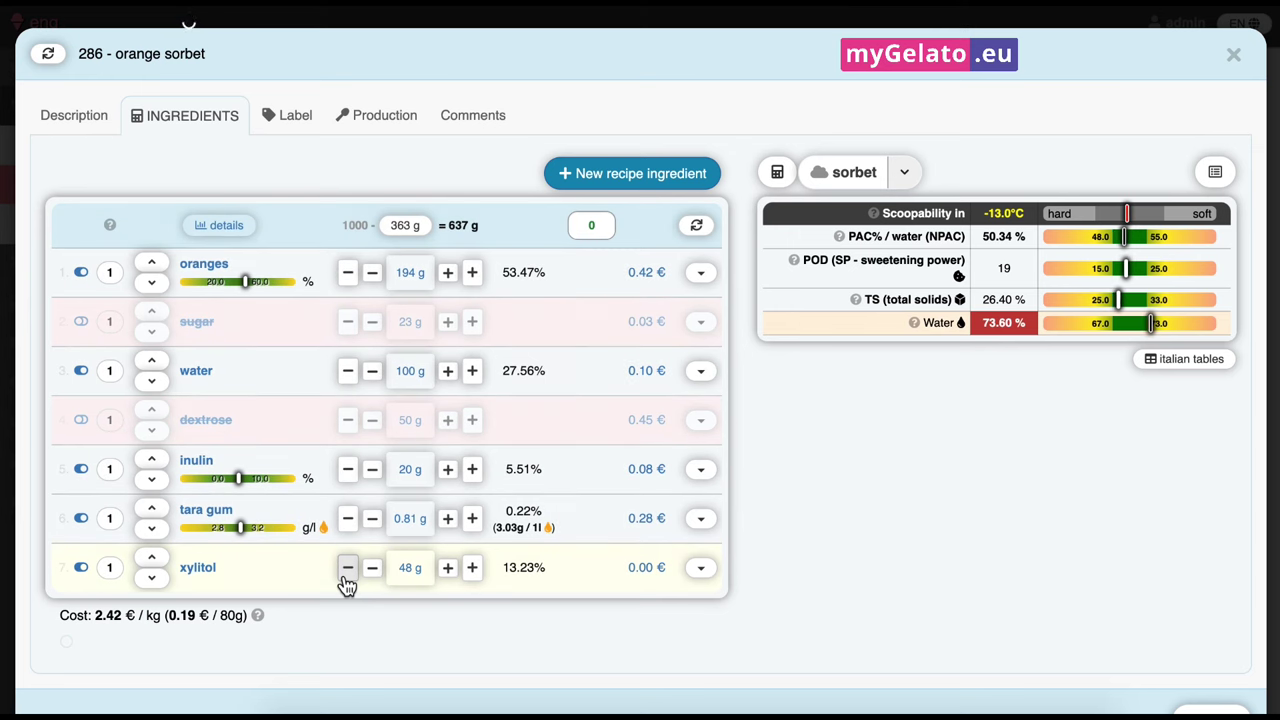
Step: Raise inulin from 20 g to 29 g
left_click(472, 469)
left_click(472, 469)
left_click(472, 469)
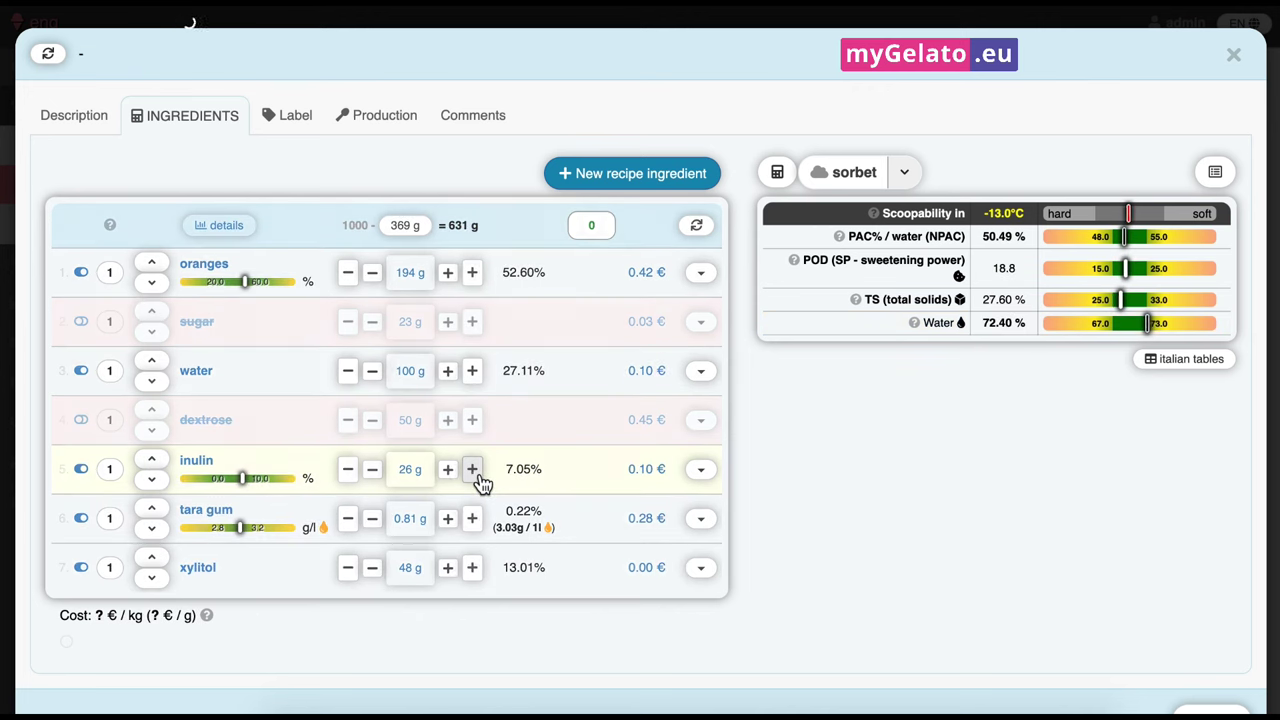
left_click(472, 469)
left_click(472, 469)
left_click(472, 469)
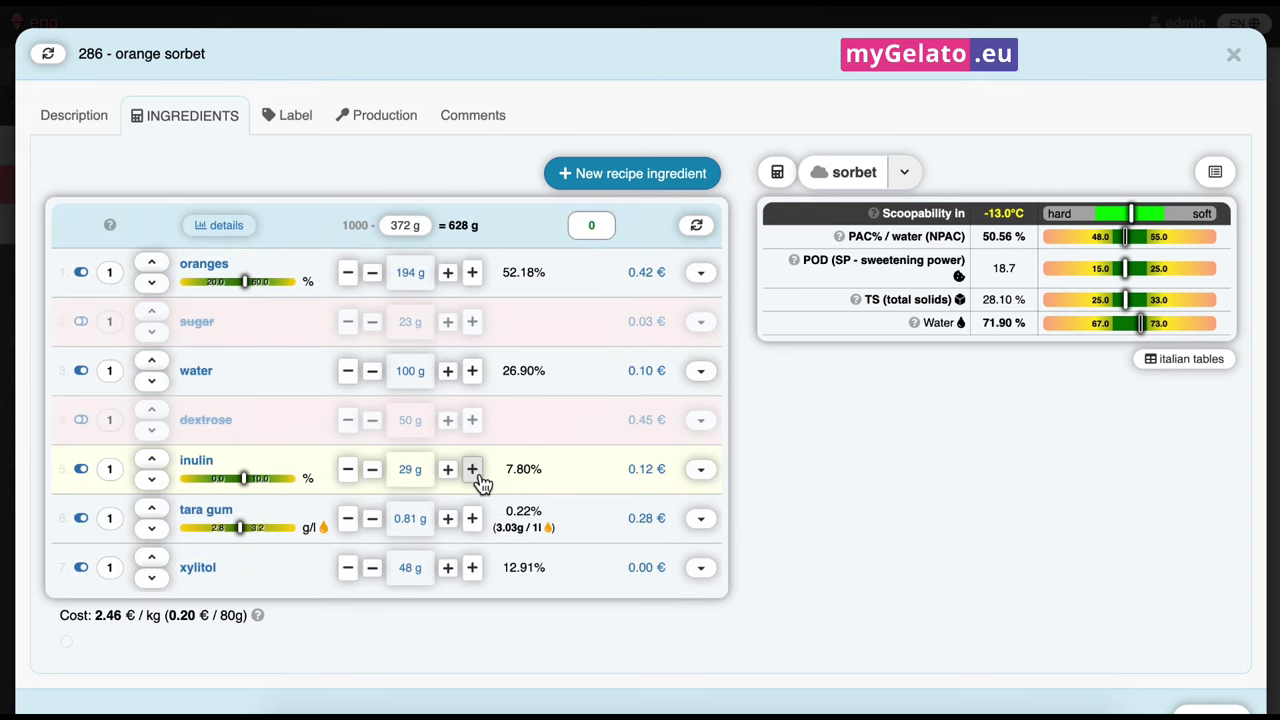
Step: Start and confirm production of the orange sorbet as a 10000 g batch
left_click(368, 118)
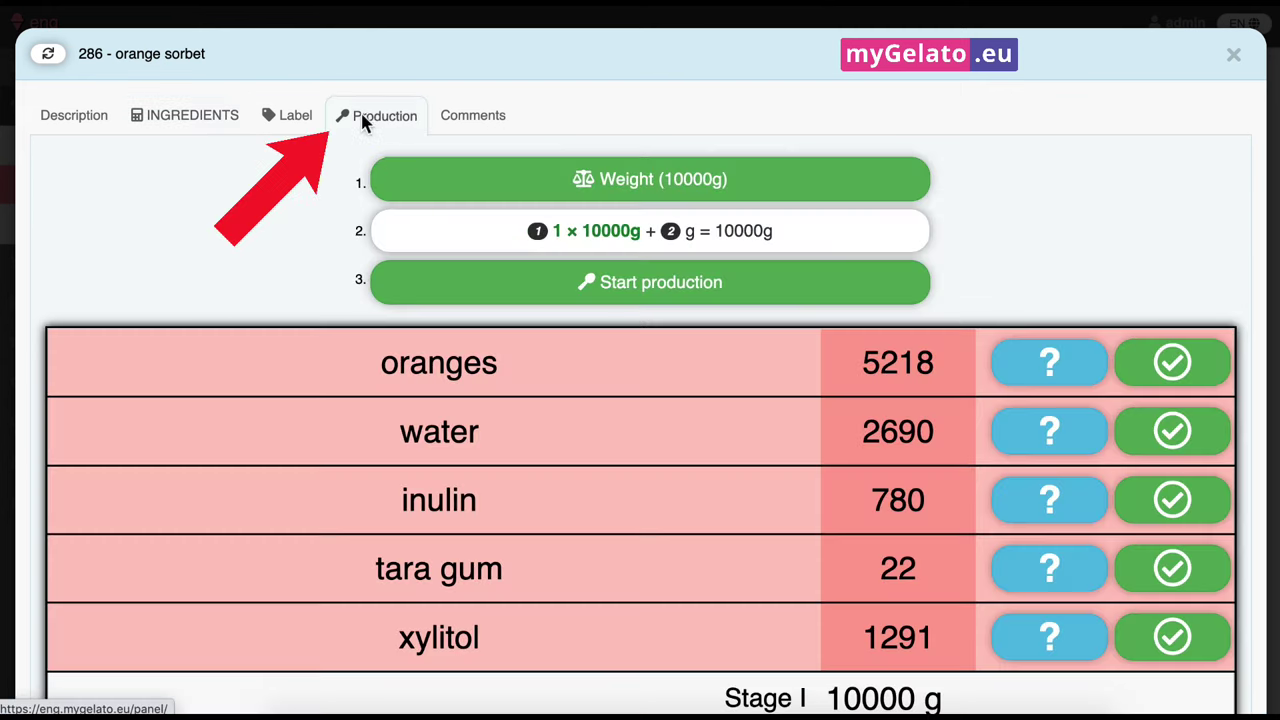
left_click(557, 289)
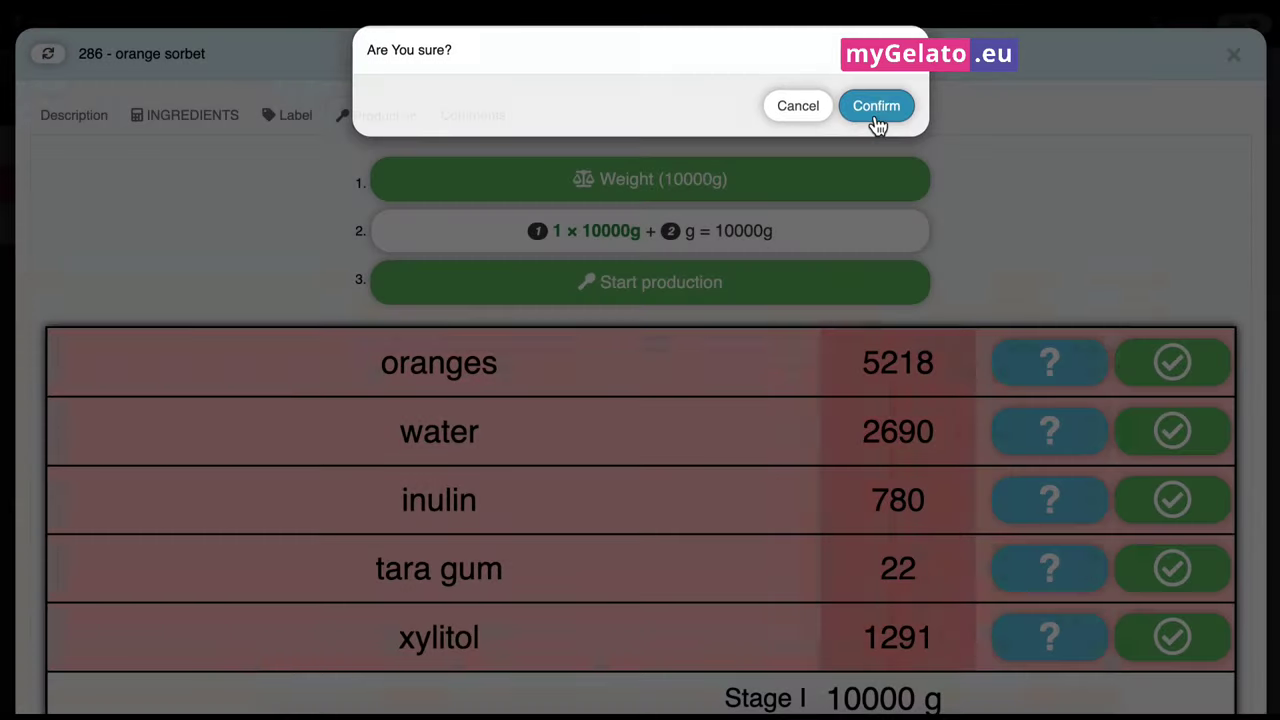